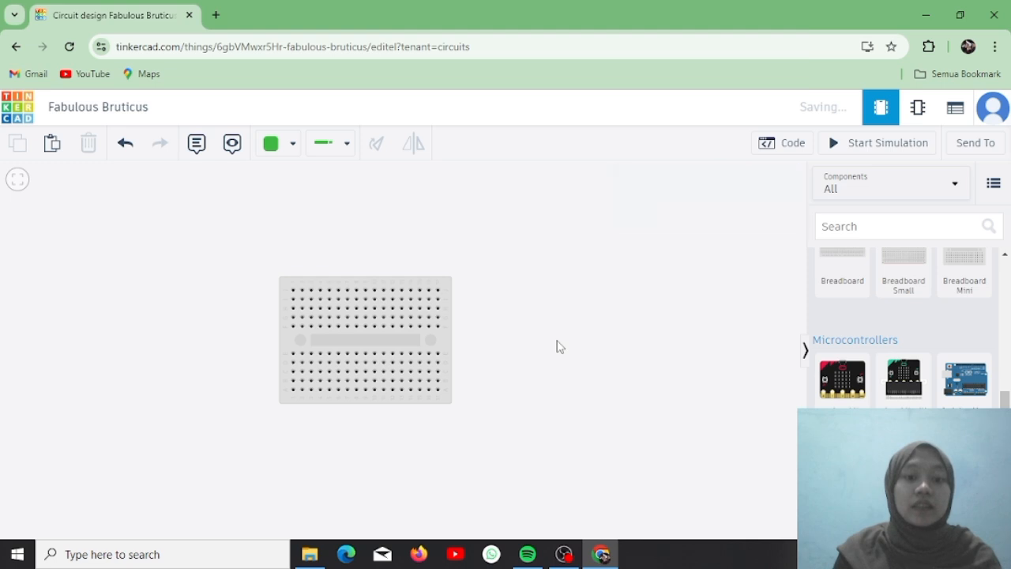
Step: Place a photoresistor from the Basic components on the mini breadboard's bottom row, with its legs in the first two columns
scroll(557, 347, "up", 3)
scroll(557, 346, "down", 3)
scroll(557, 346, "up", 2)
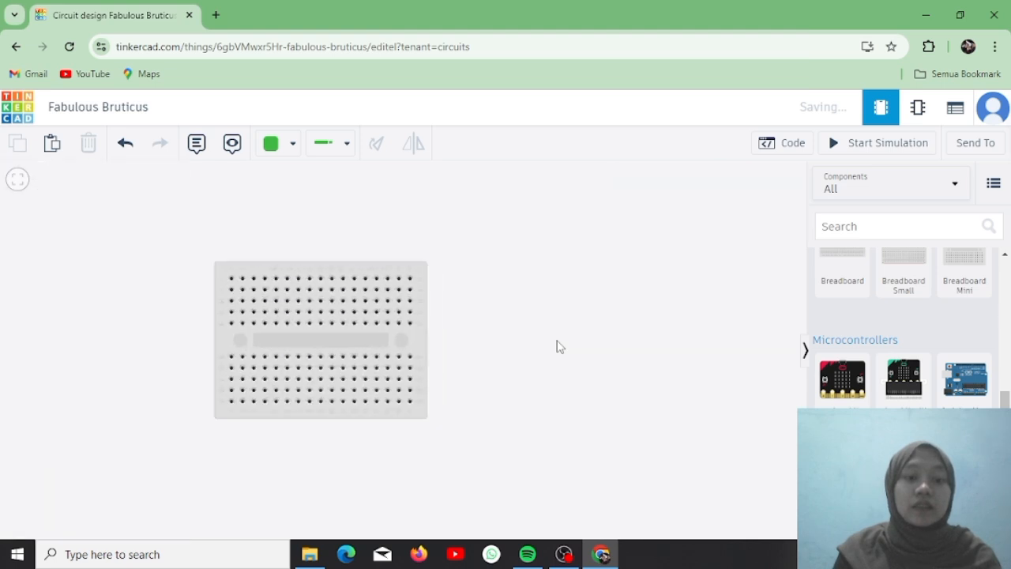
left_click_drag(440, 282, 555, 287)
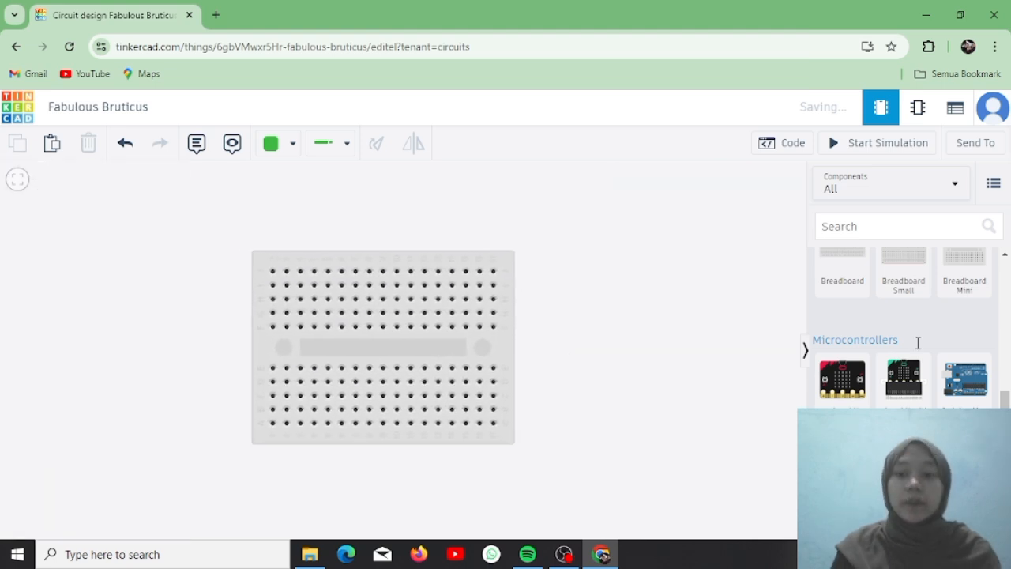
left_click(916, 200)
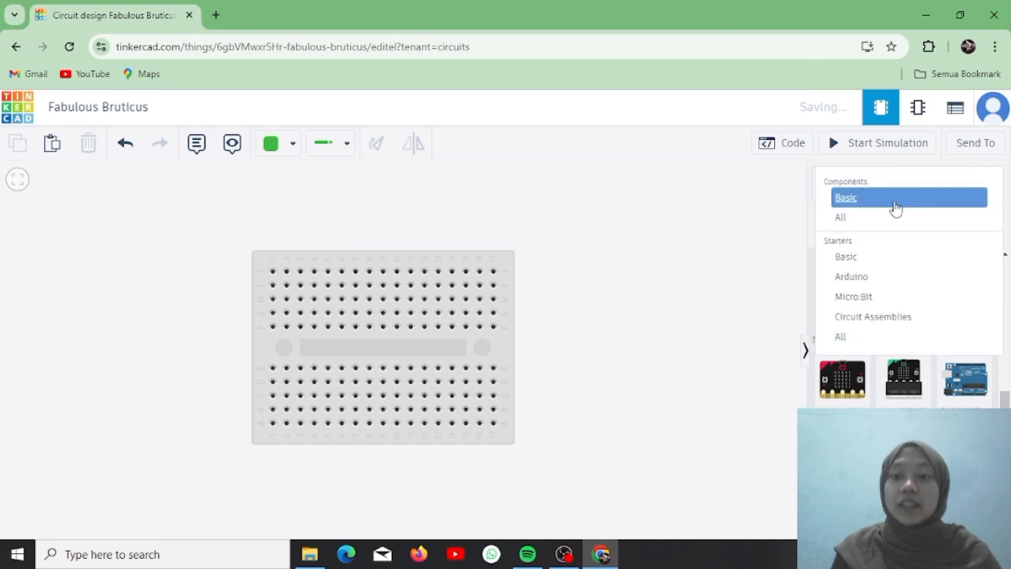
left_click(892, 205)
scroll(892, 321, "down", 5)
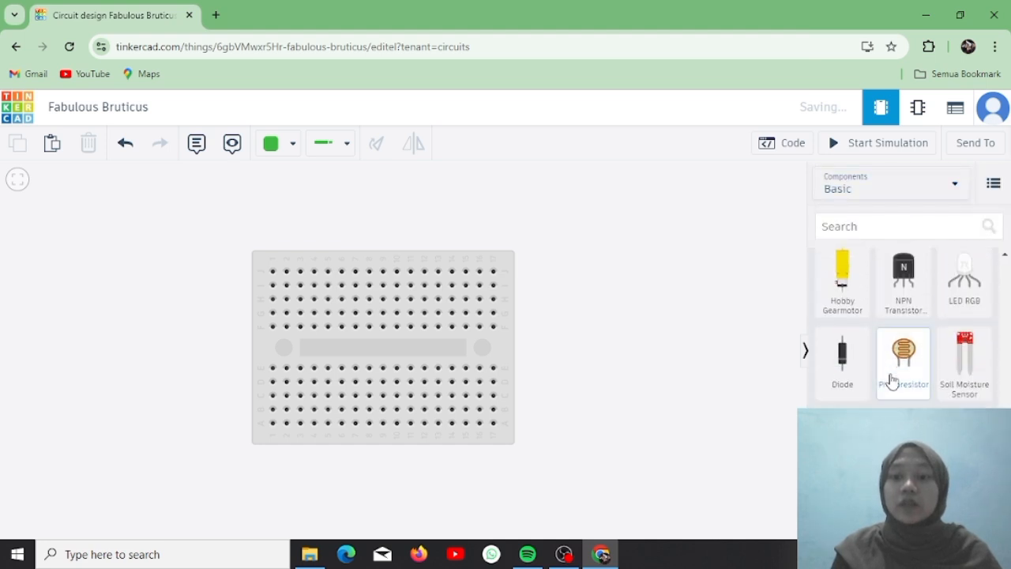
scroll(917, 355, "up", 6)
scroll(923, 355, "down", 4)
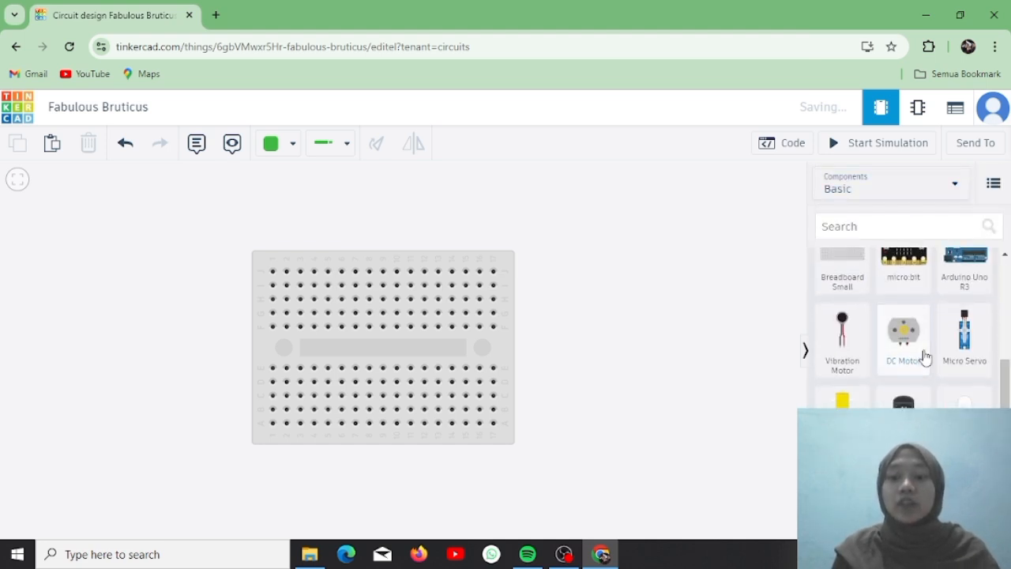
scroll(908, 327, "down", 2)
left_click_drag(903, 403, 283, 427)
left_click(700, 366)
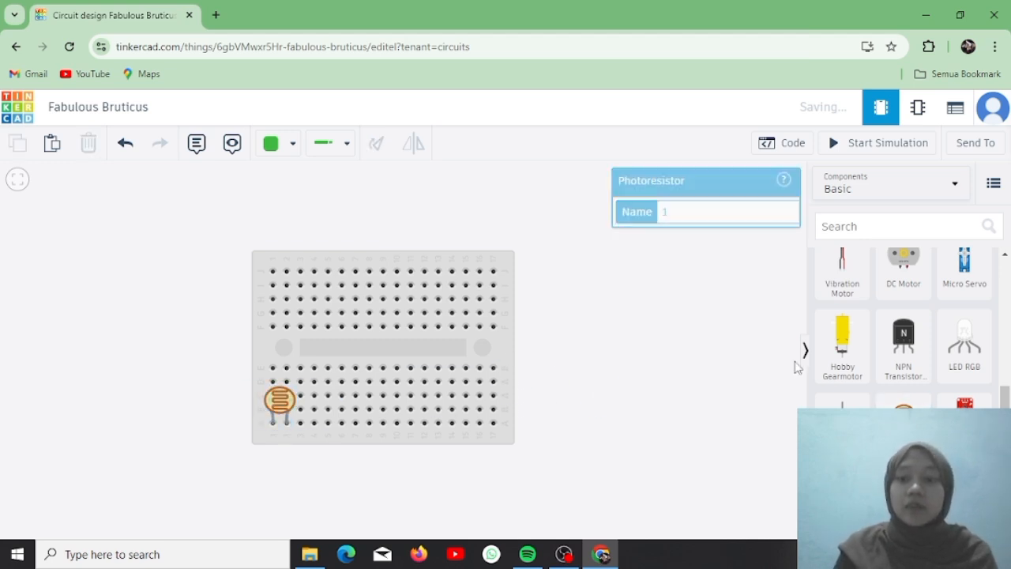
Step: Add a 9V battery, rotate it back upright, and position it beside the breadboard's left edge
scroll(869, 373, "up", 5)
left_click_drag(842, 447, 121, 354)
left_click(375, 144)
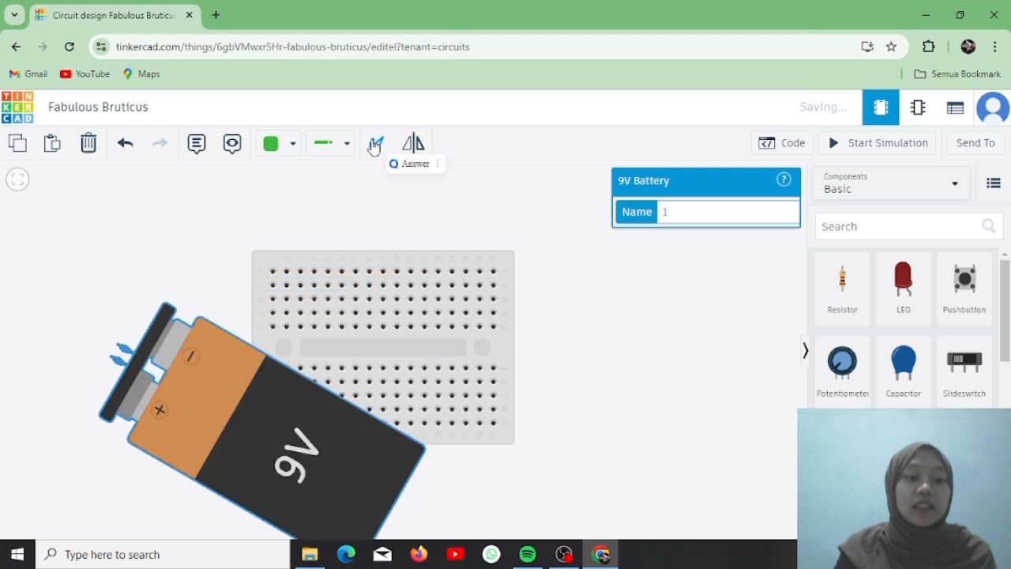
left_click(374, 145)
left_click(374, 145)
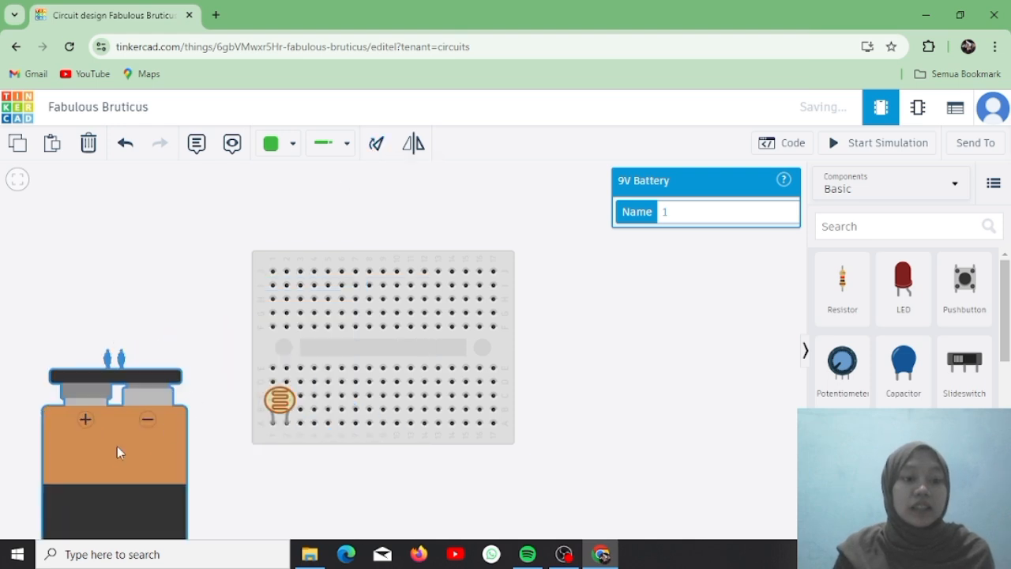
left_click_drag(117, 447, 149, 348)
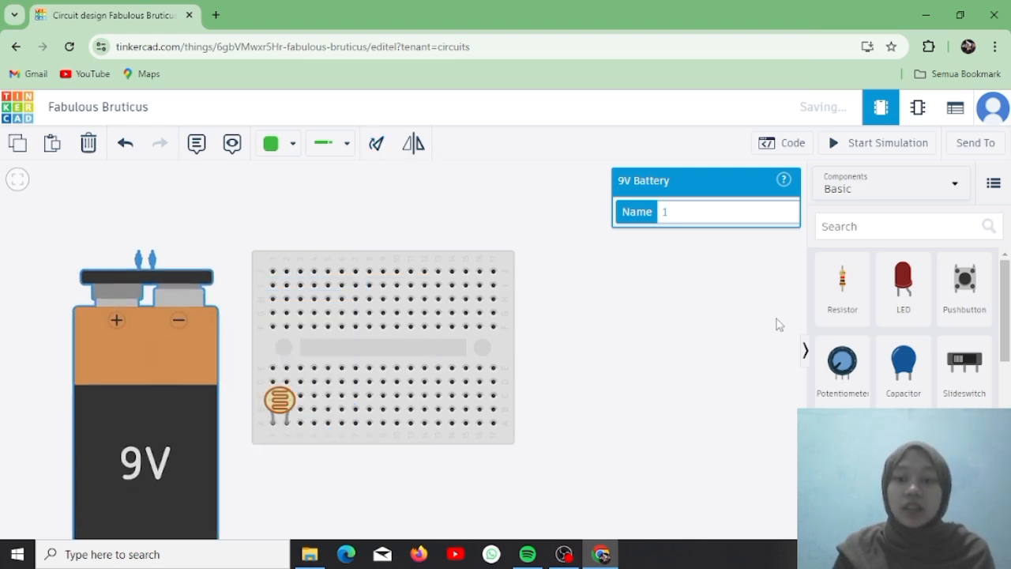
Step: Add a resistor to the breadboard, rotate it horizontal, and seat it in the bottom row spanning columns 6 to 10
left_click(865, 309)
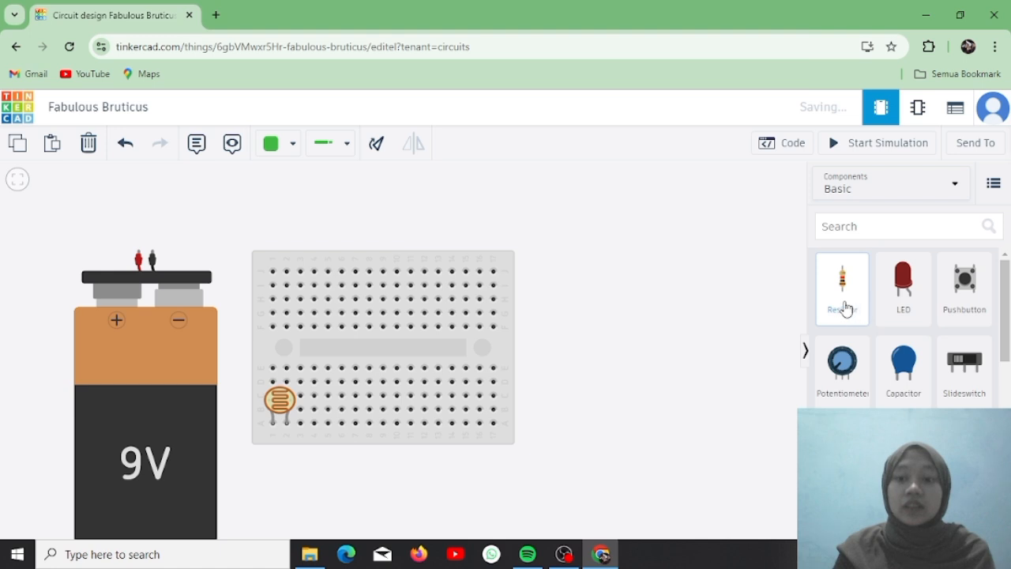
left_click_drag(845, 309, 369, 407)
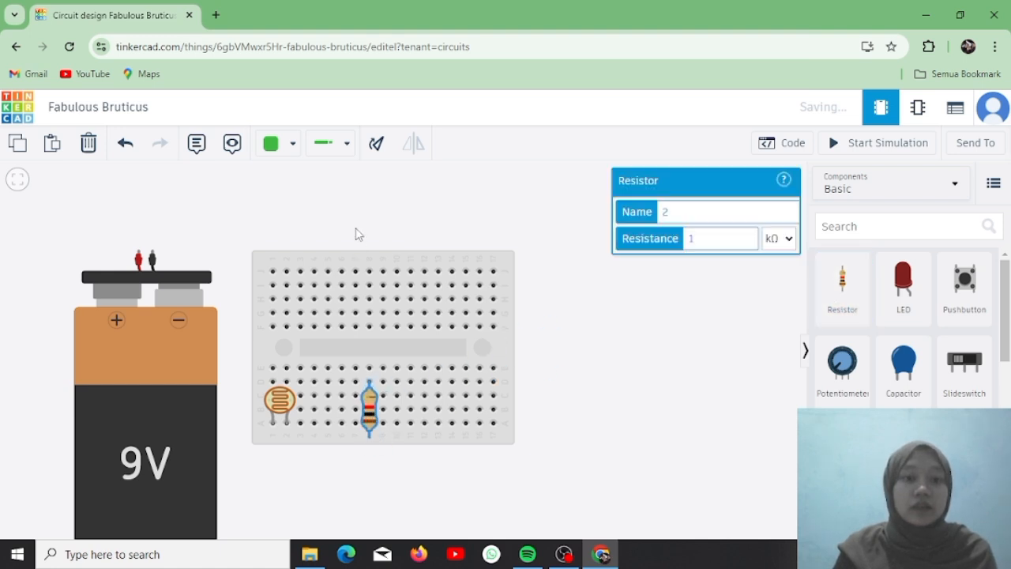
left_click(372, 145)
left_click(371, 145)
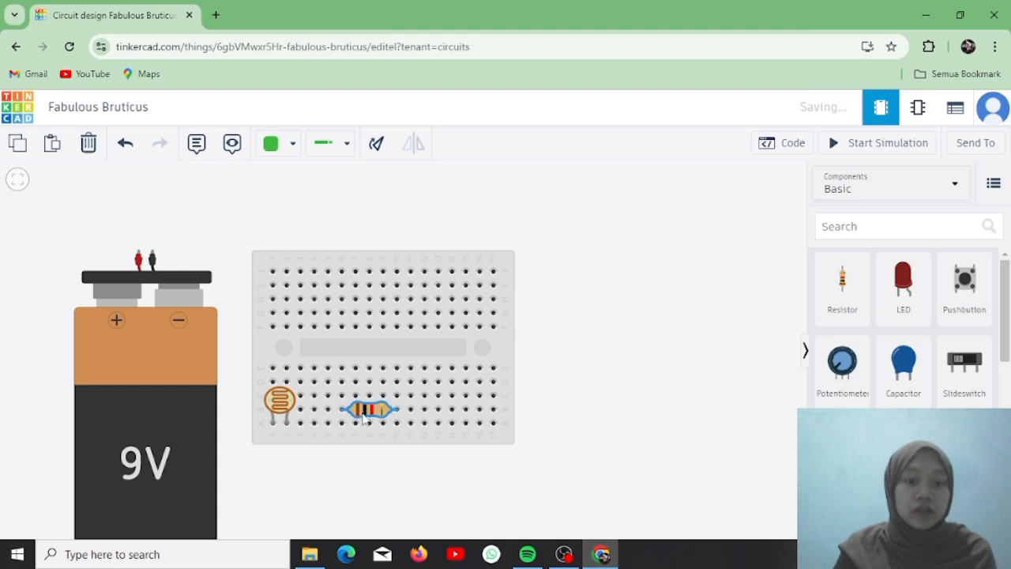
left_click_drag(363, 418, 363, 425)
Step: Place an NPN transistor on the breadboard's upper half, with its base in column 6
scroll(869, 323, "down", 5)
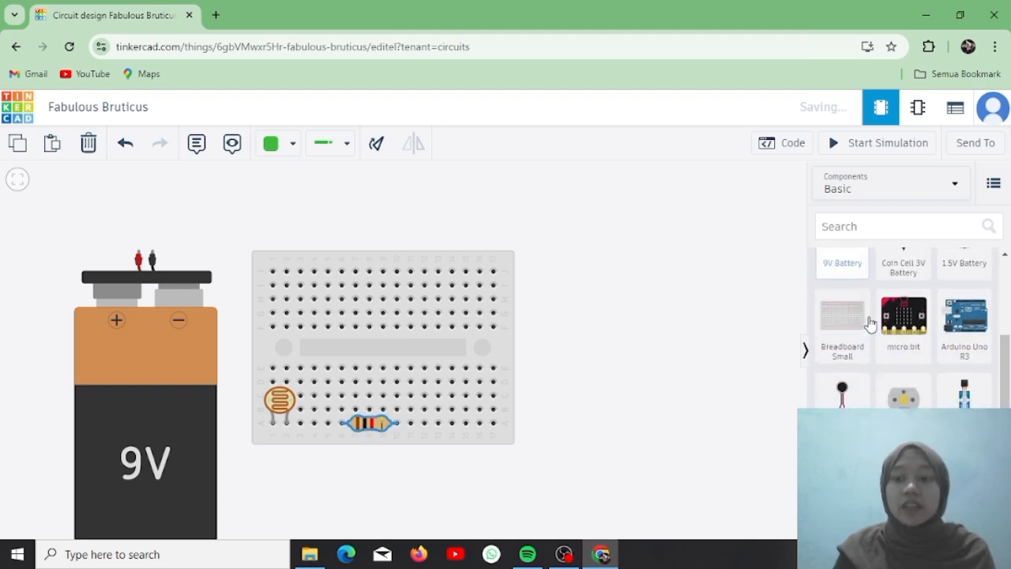
left_click_drag(908, 376, 344, 301)
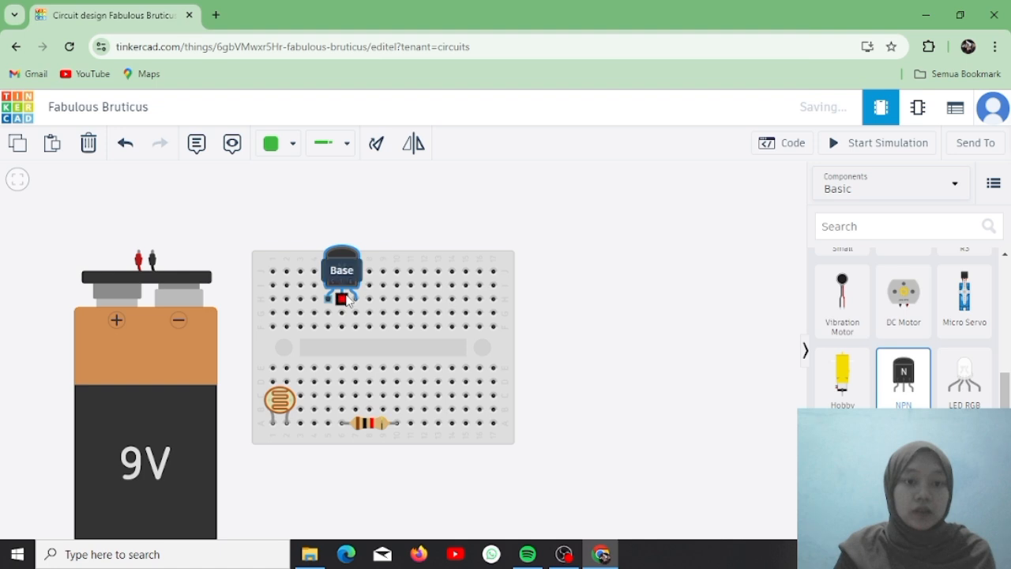
left_click(614, 308)
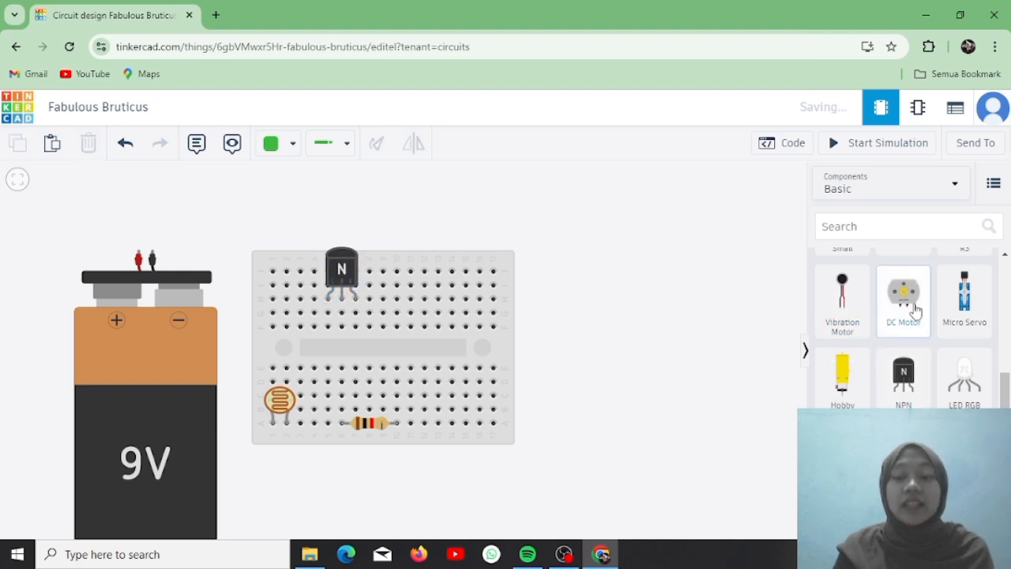
Step: Add a DC motor, rotate it until its terminals point up, and position it beside the breadboard's right edge
left_click_drag(917, 309, 625, 361)
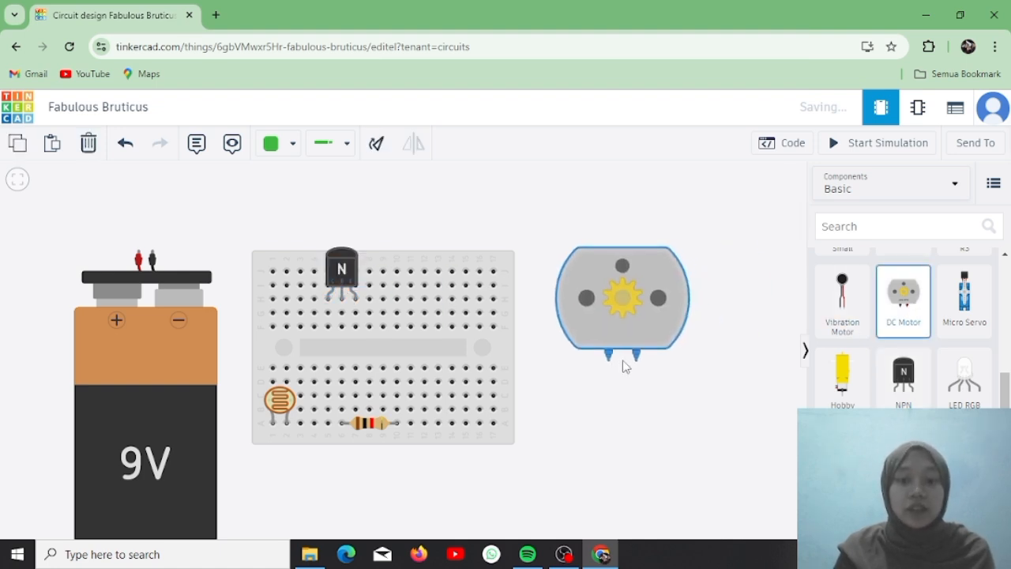
left_click(375, 158)
left_click(375, 158)
left_click(376, 158)
left_click(375, 158)
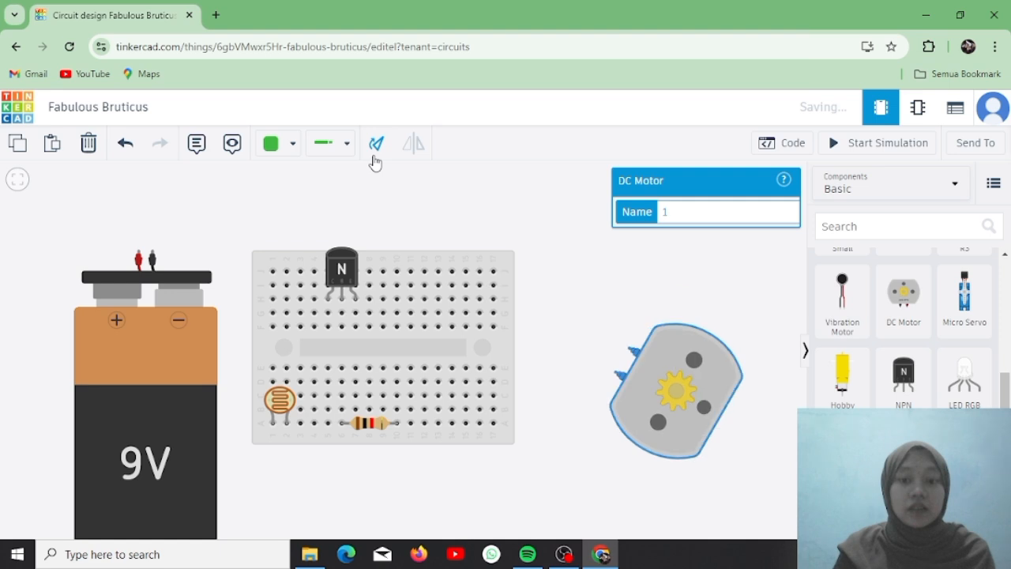
left_click(375, 158)
left_click(376, 158)
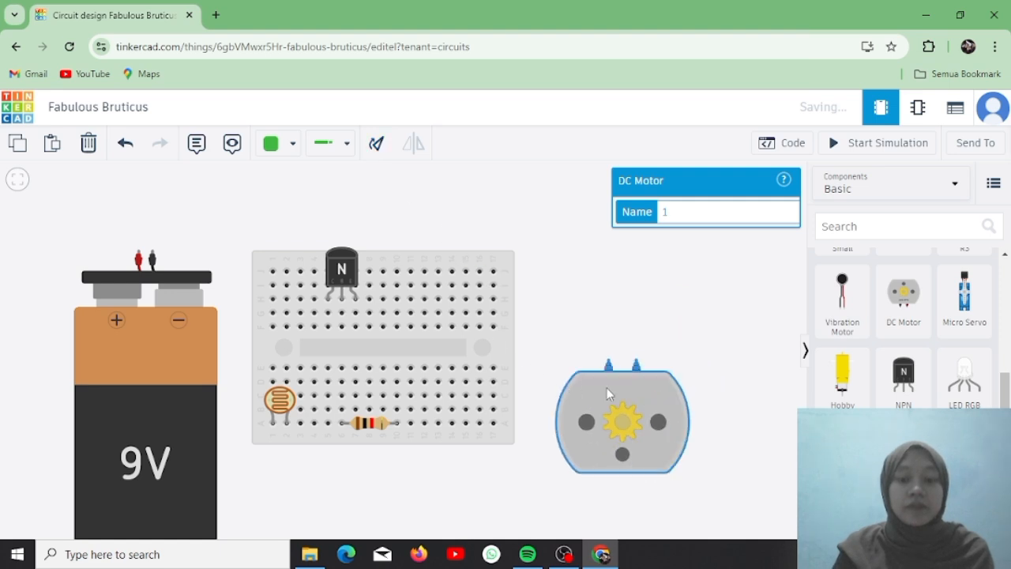
left_click_drag(607, 388, 616, 284)
left_click(545, 222)
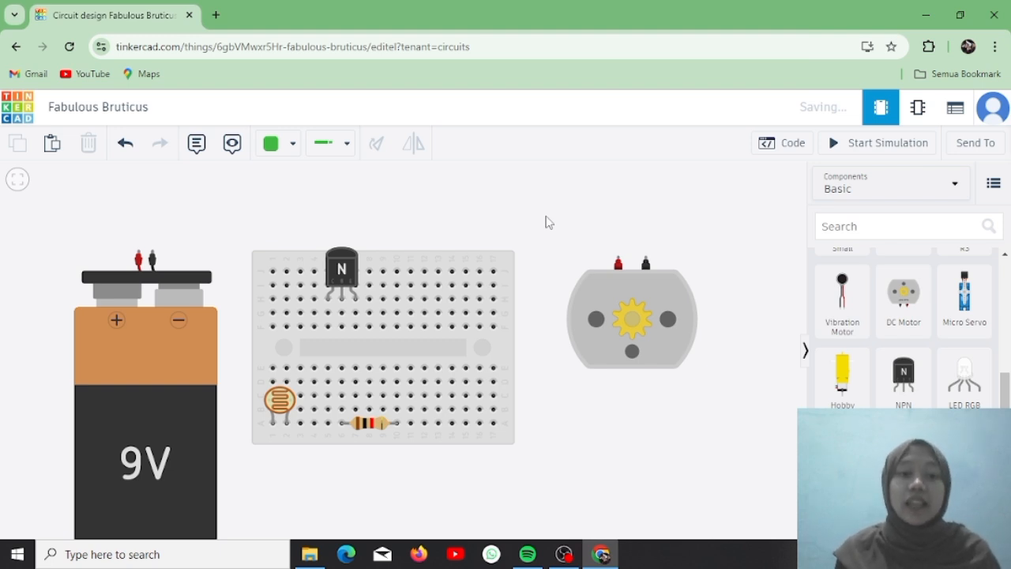
Step: Change the resistance value of the resistor on the breadboard, keeping the unit in kΩ
left_click(376, 424)
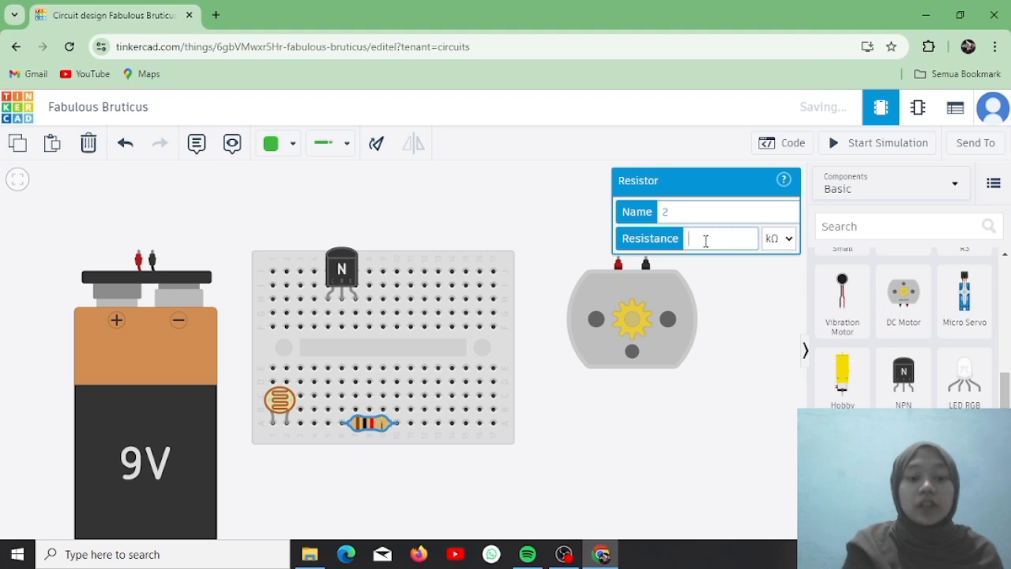
left_click(579, 434)
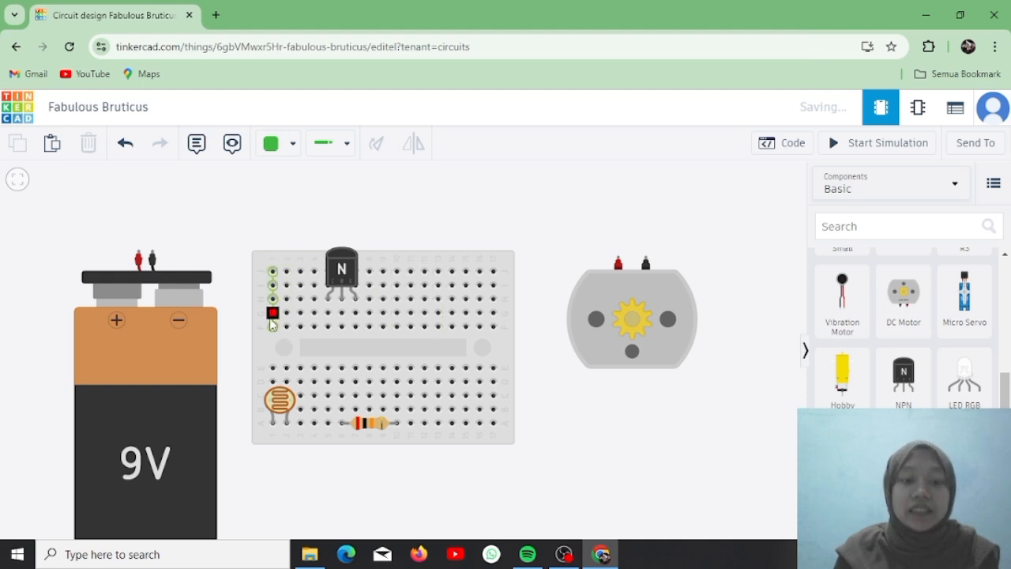
Step: Wire the photoresistor's right leg to the resistor's left lead and that column to the transistor's base with green wires
left_click(288, 382)
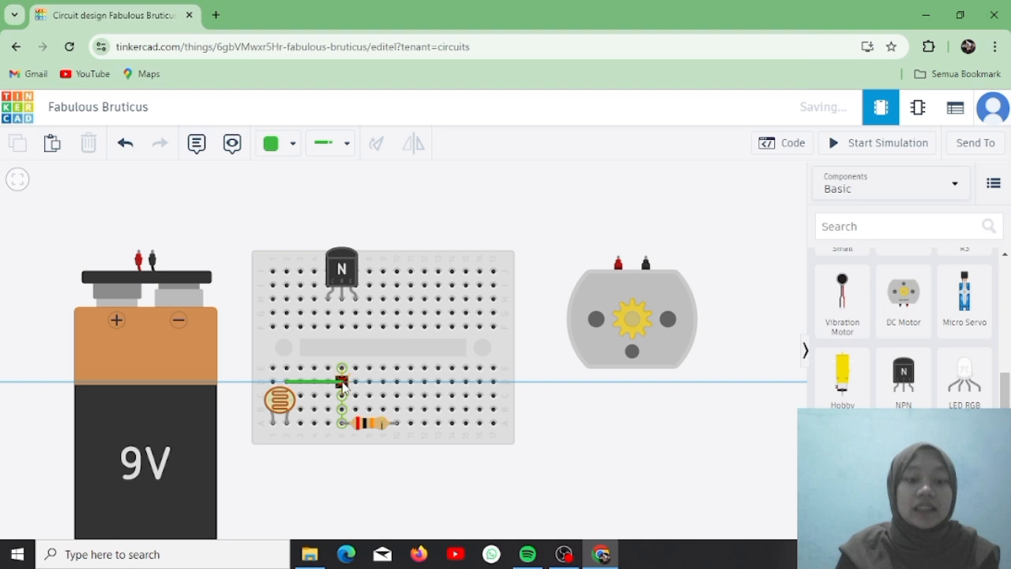
left_click(342, 383)
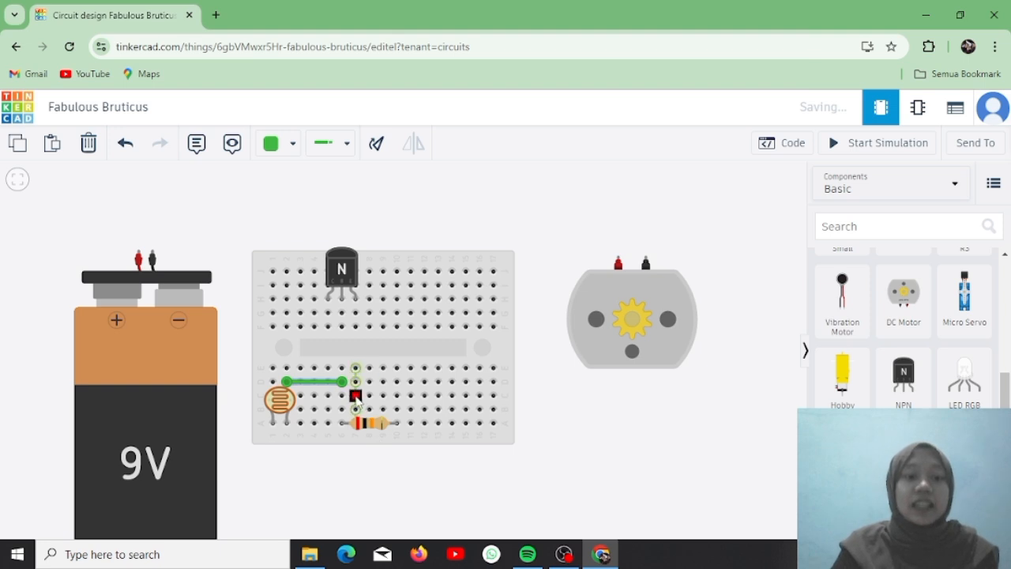
left_click(341, 369)
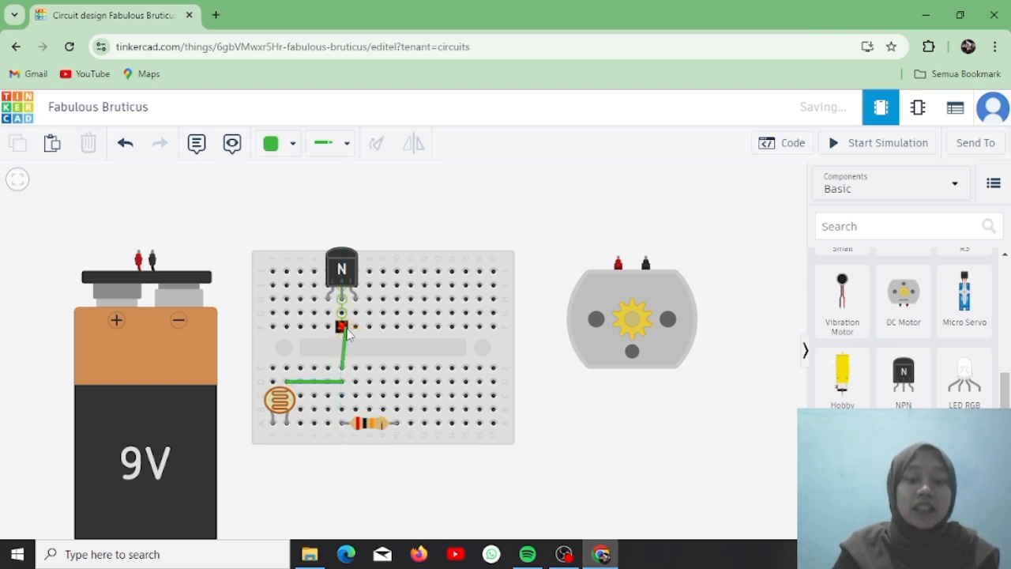
left_click(341, 326)
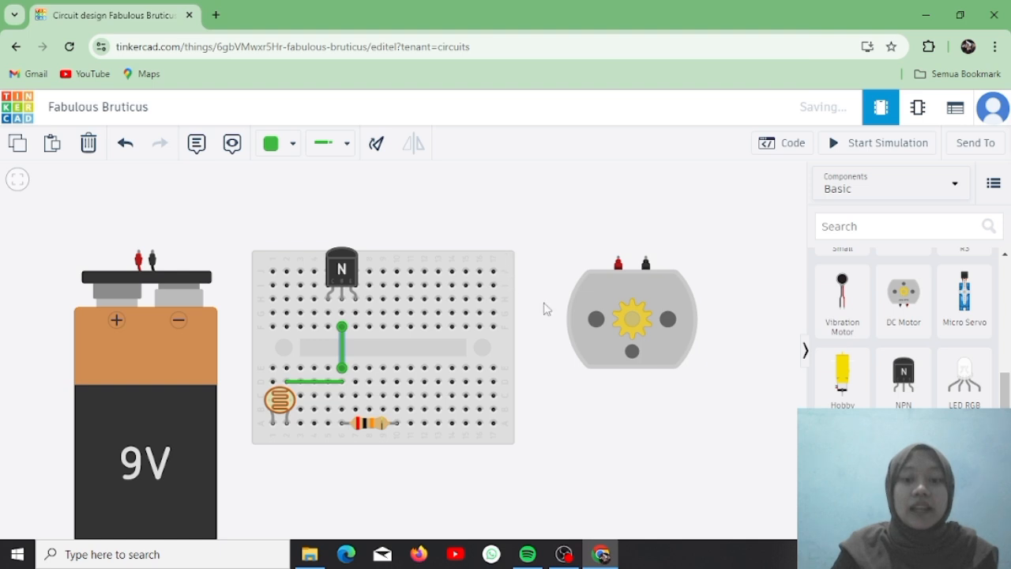
Step: Run a green wire with two bends from the transistor's right leg column to the DC motor's red terminal
left_click(354, 326)
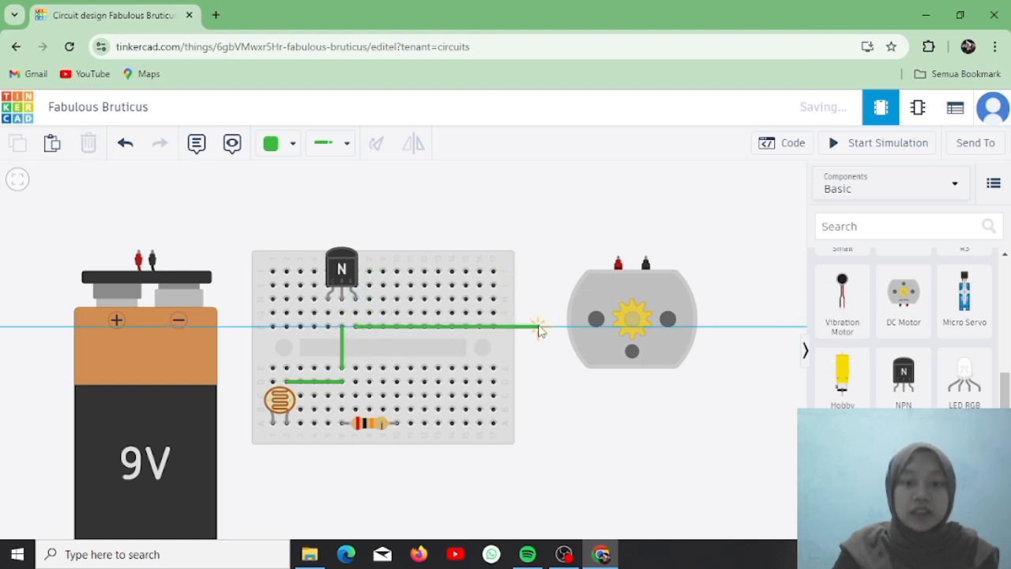
left_click(538, 326)
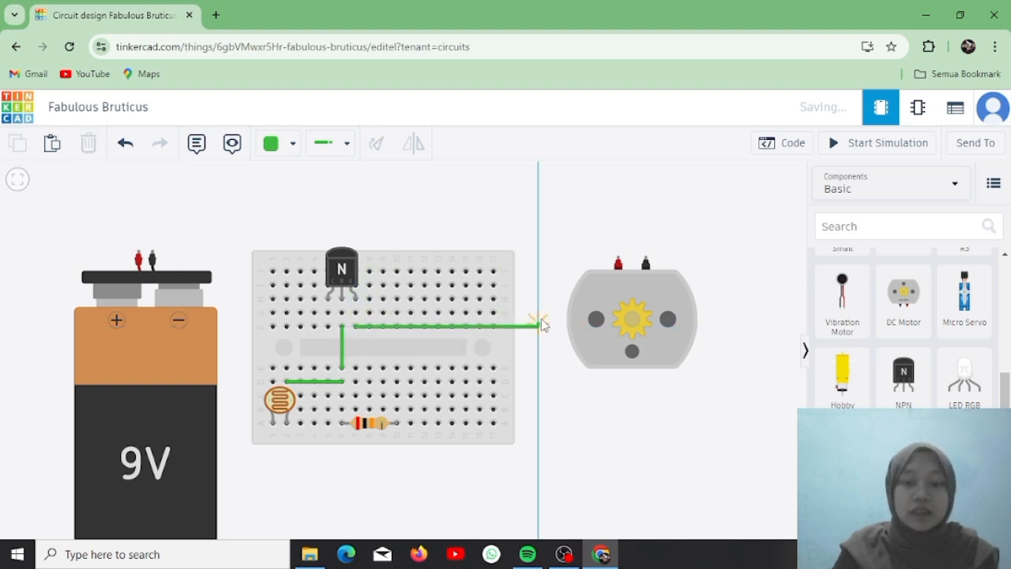
left_click(539, 255)
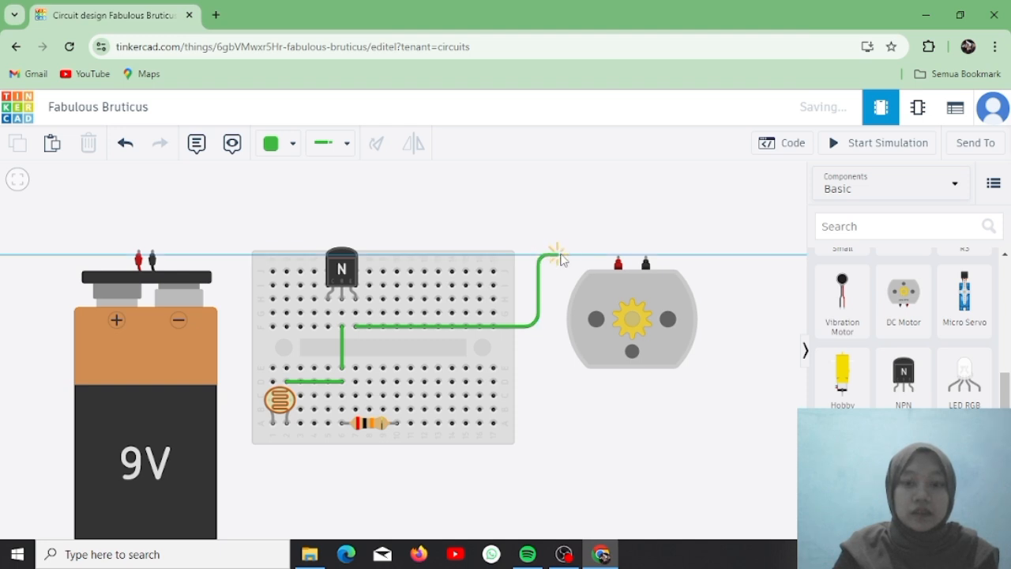
left_click(619, 258)
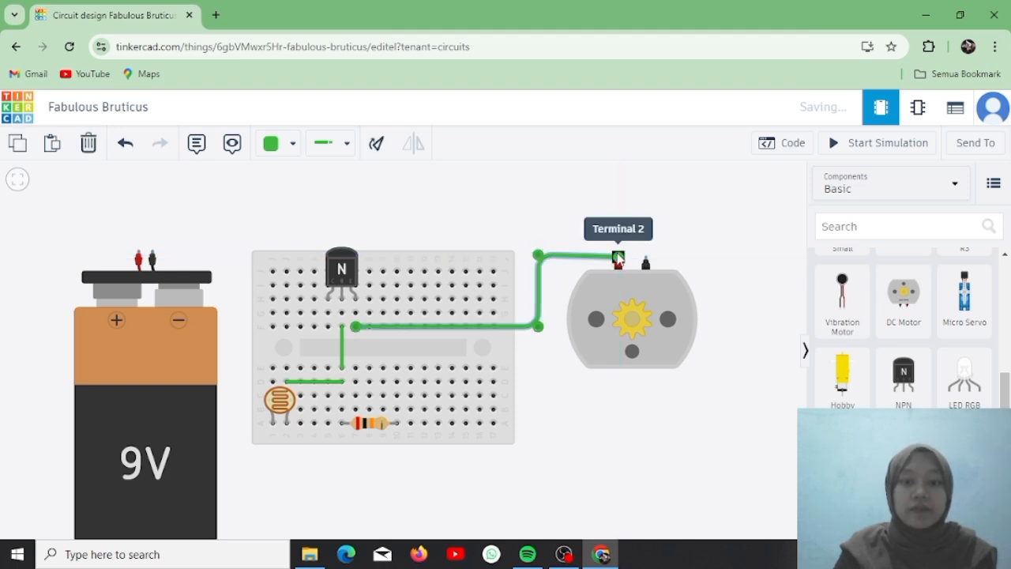
mouse_move(539, 256)
left_mouse_down()
mouse_move(541, 269)
mouse_move(542, 257)
left_mouse_up()
left_click(583, 210)
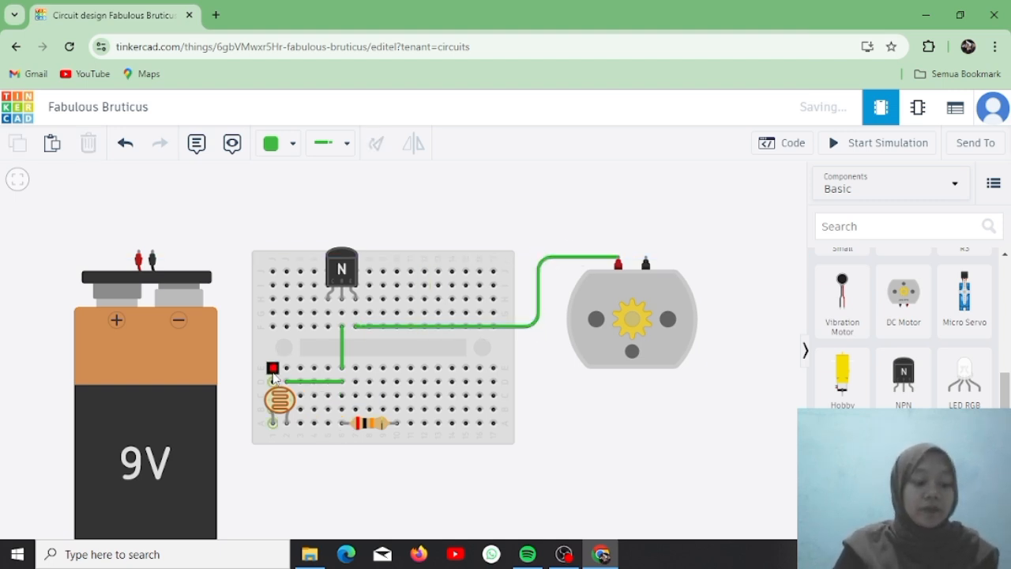
Step: Set the wire colour to red and wire the transistor's left leg column to the breadboard's first upper column
left_click(196, 311)
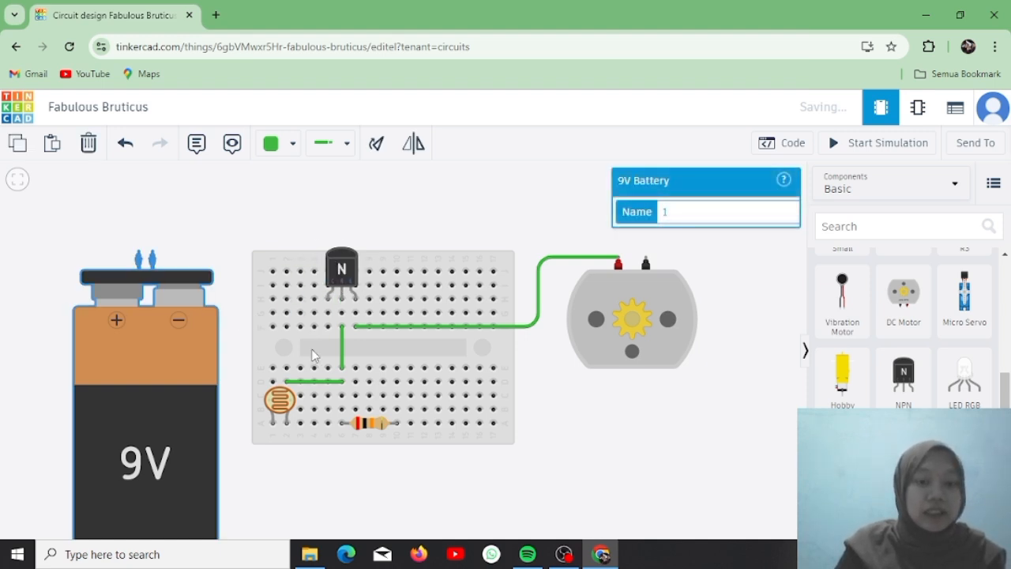
left_click(284, 150)
left_click(289, 219)
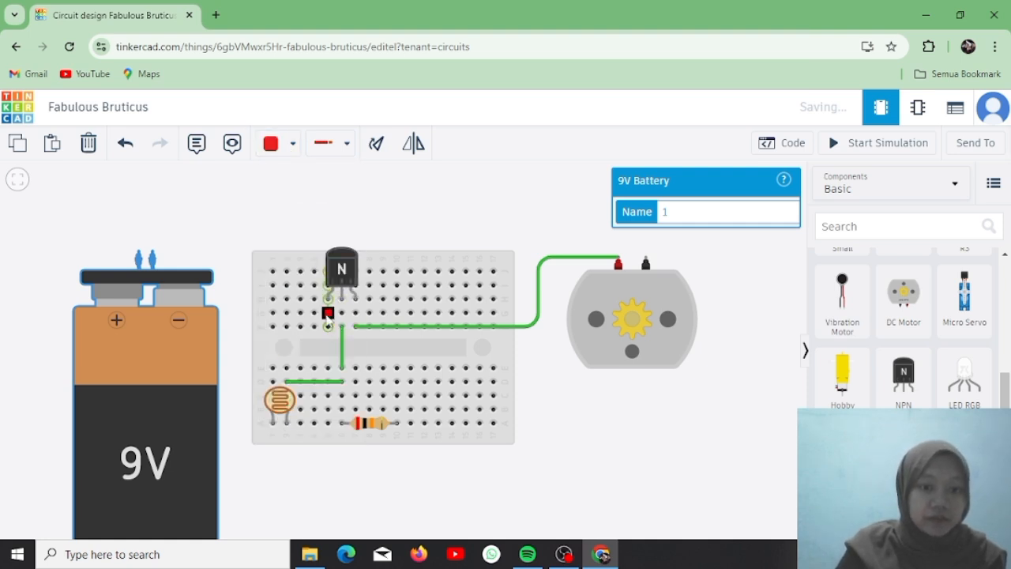
left_click(328, 313)
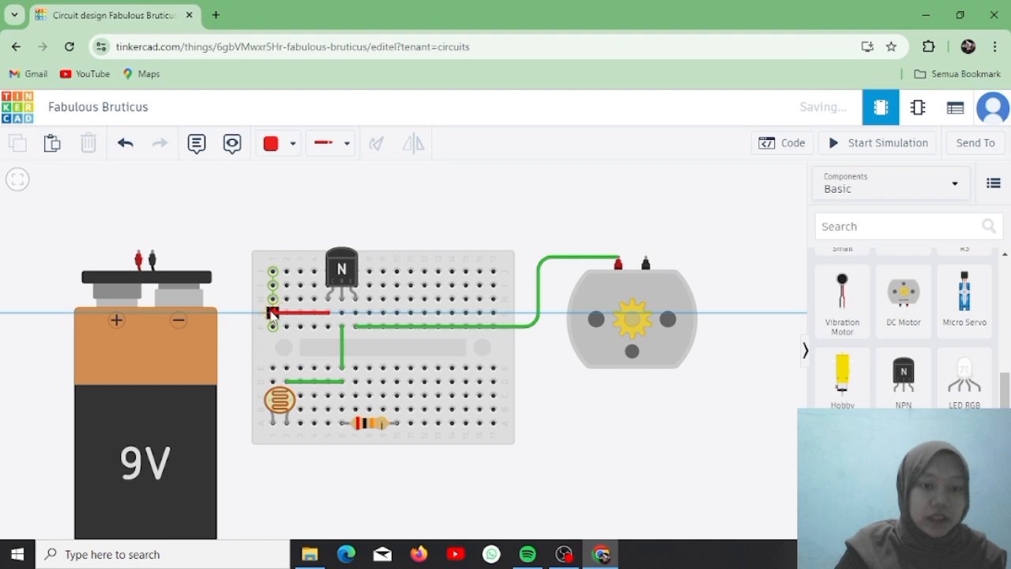
left_click(272, 313)
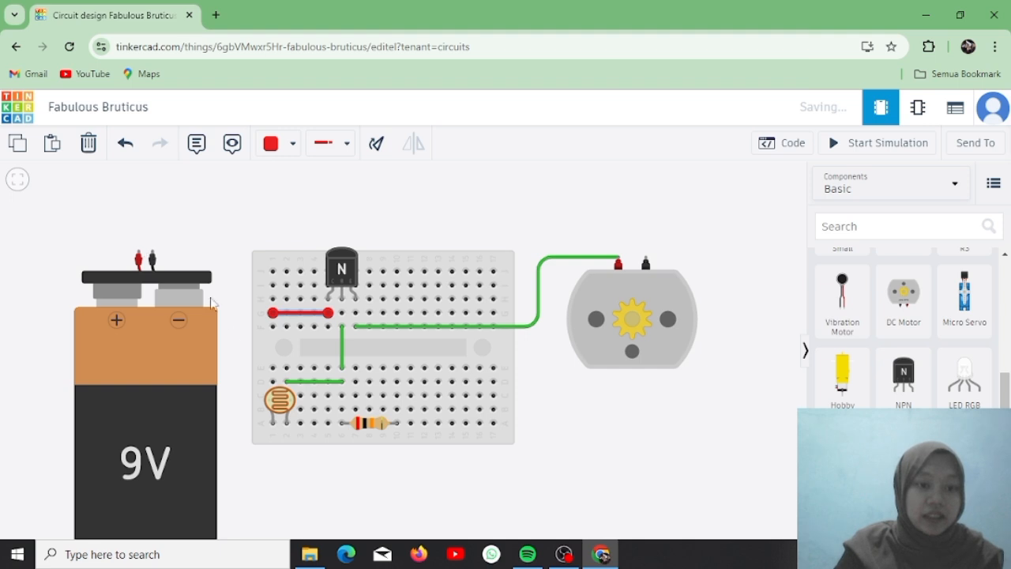
Step: Wire the photoresistor's left leg column to the first upper column and that column to the battery's positive terminal with red wires
left_click(273, 368)
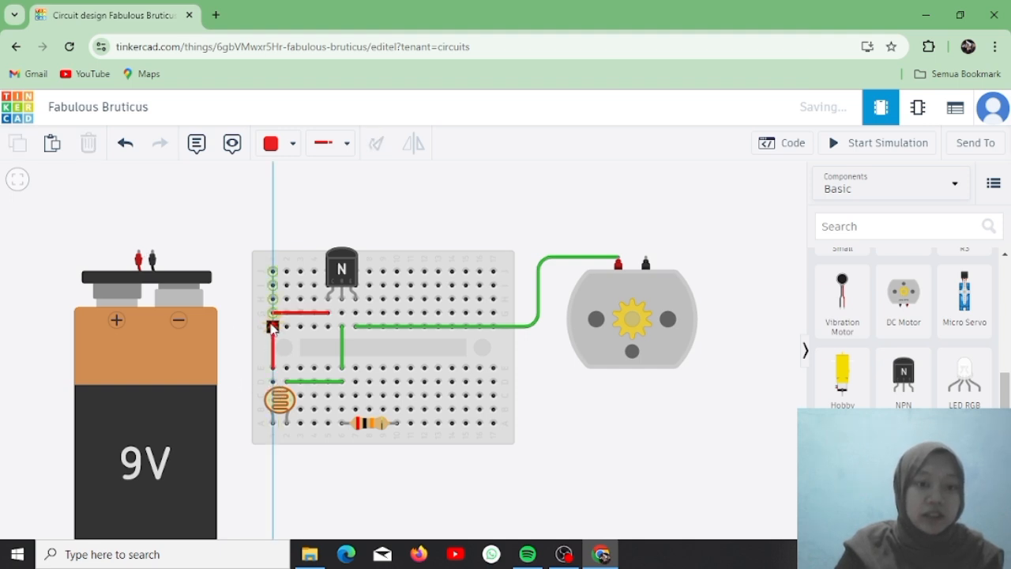
left_click(272, 326)
left_click(273, 271)
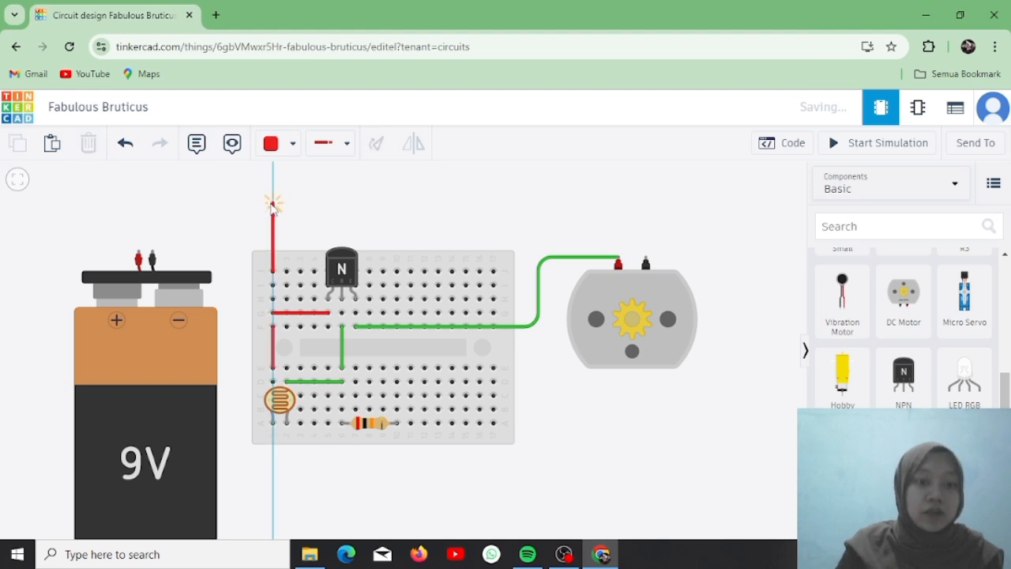
left_click(272, 204)
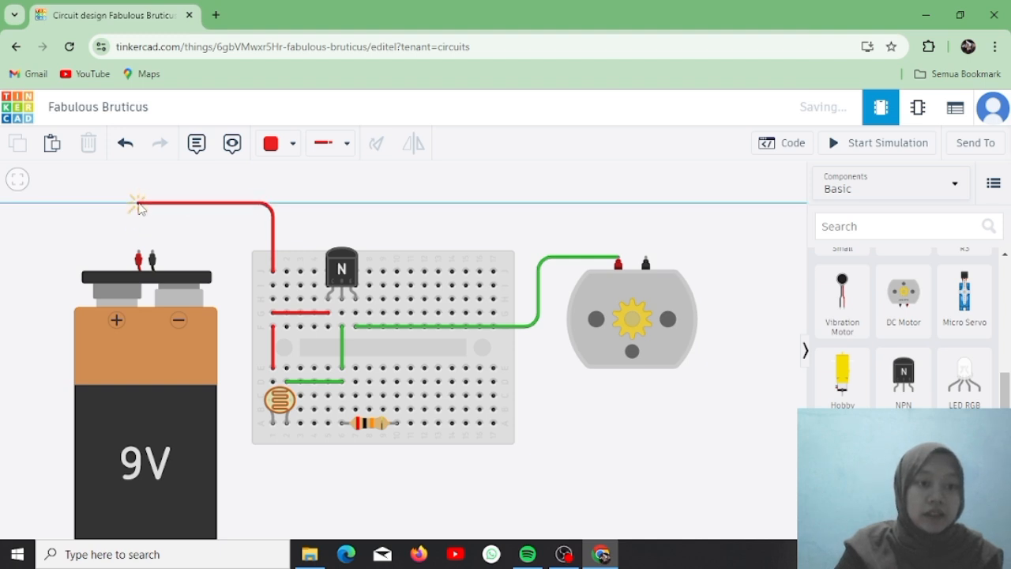
left_click(138, 206)
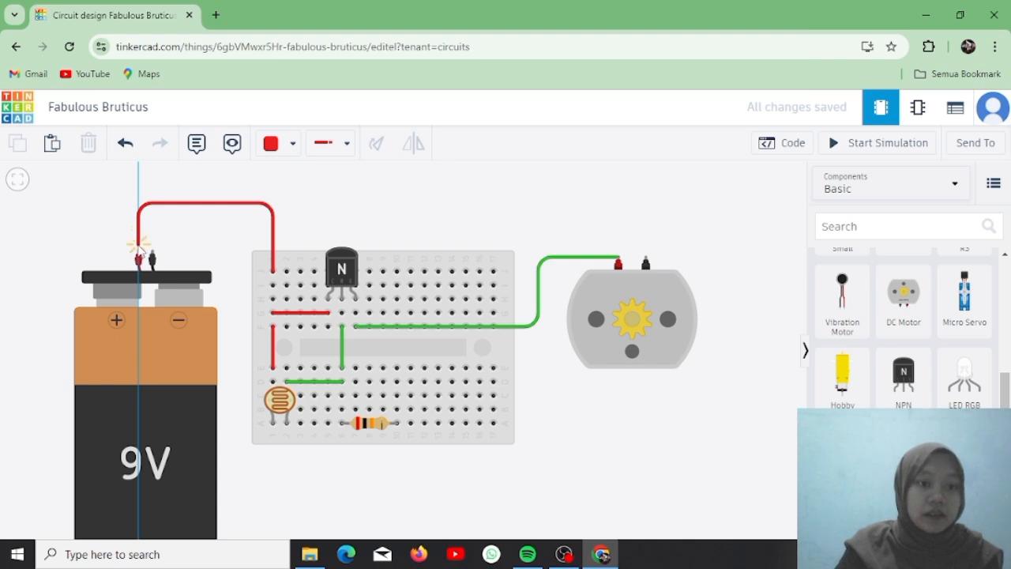
left_click(138, 253)
left_click(351, 216)
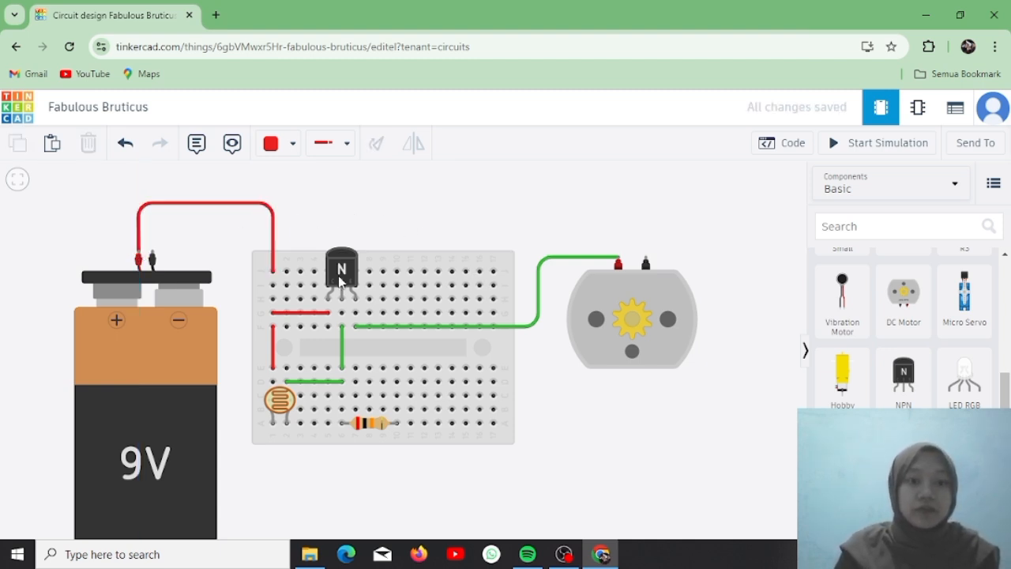
Step: Set the wire colour to black and run a wire with two bends from the resistor's right lead to the last upper column
left_click(290, 144)
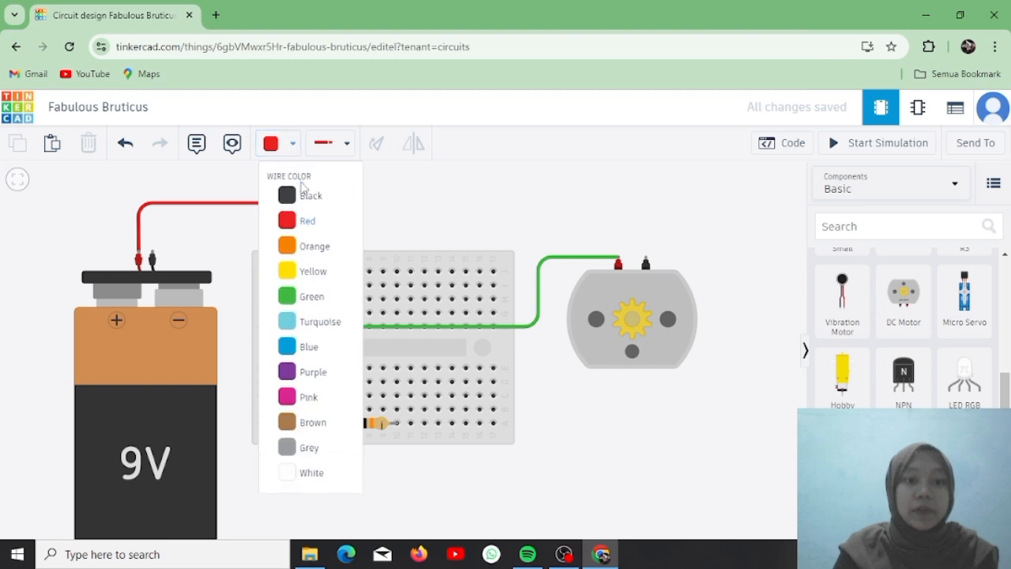
left_click(306, 196)
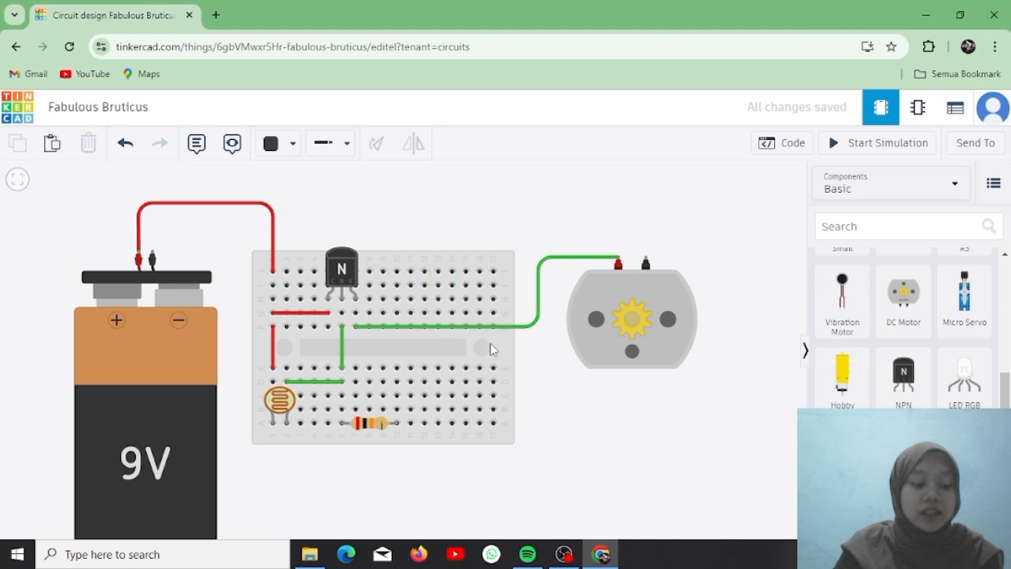
left_click(396, 422)
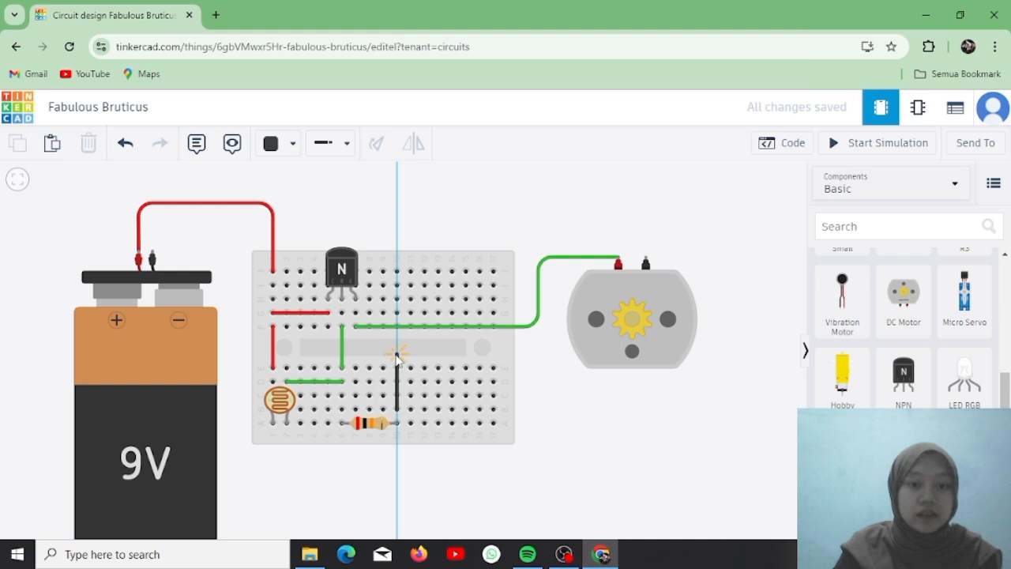
left_click(397, 355)
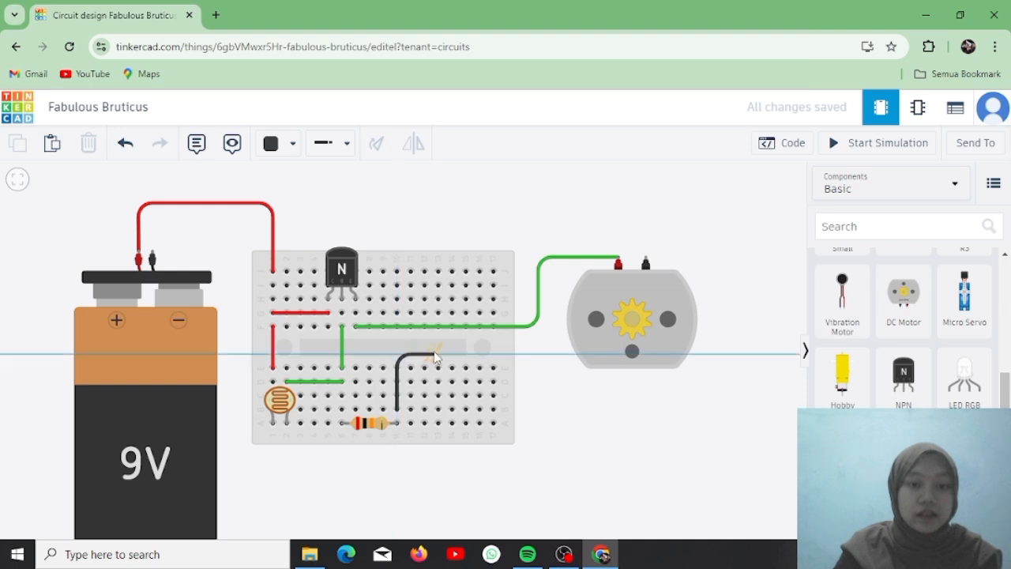
left_click(495, 352)
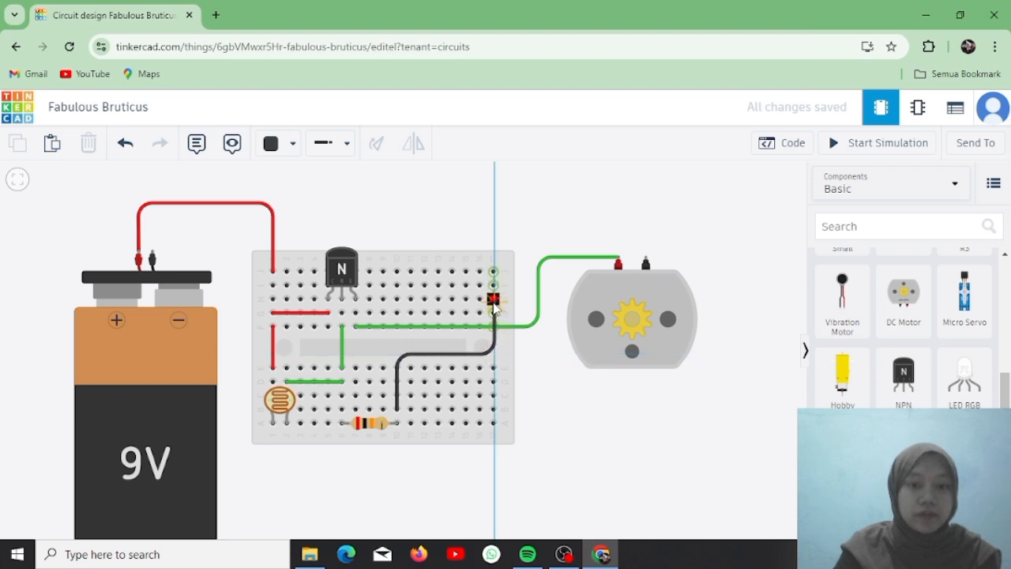
left_click(493, 302)
Step: Run a black wire with two bends from the breadboard's last upper column over the transistor to the battery's negative terminal
left_click(493, 272)
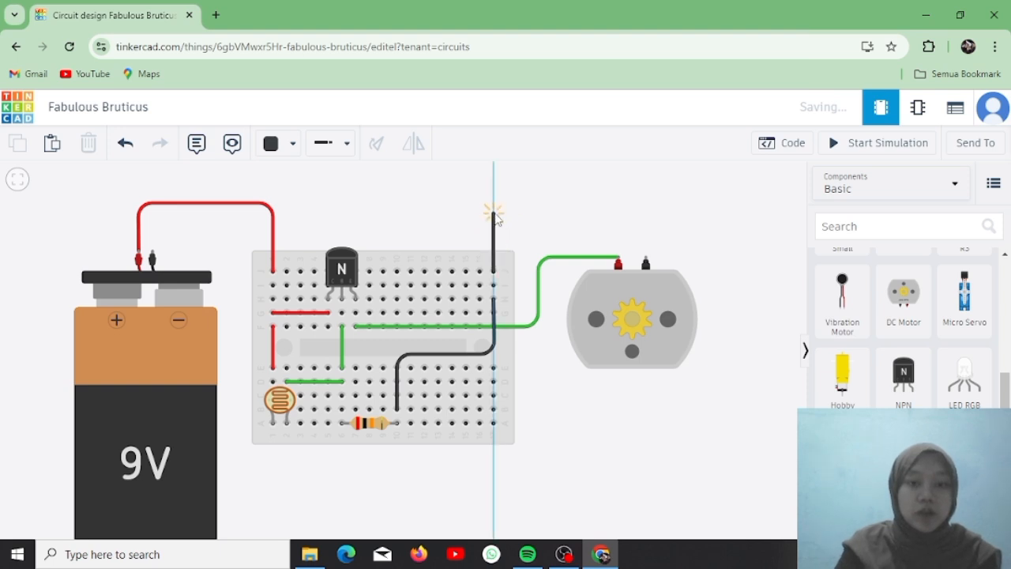
left_click(494, 212)
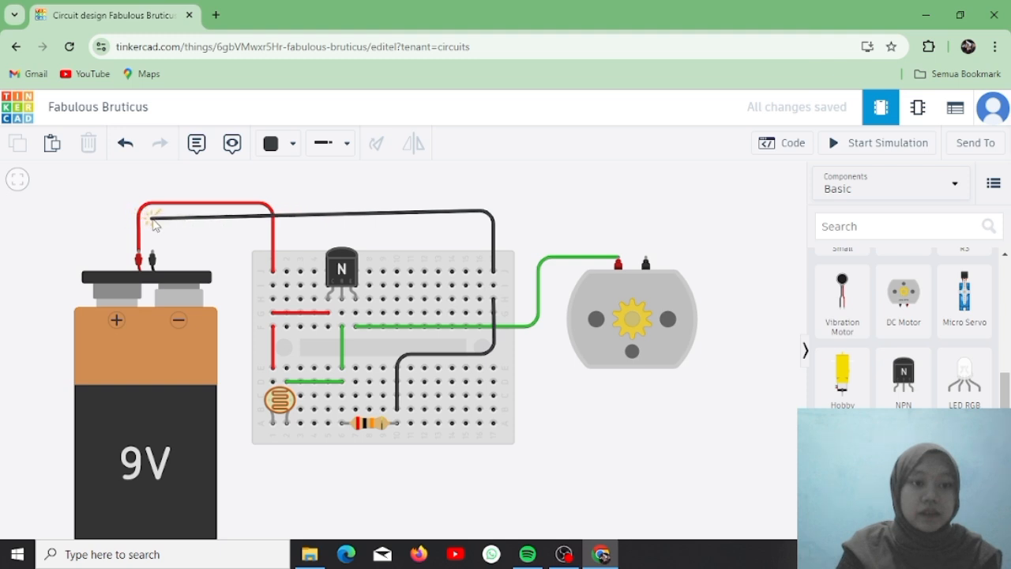
left_click(153, 214)
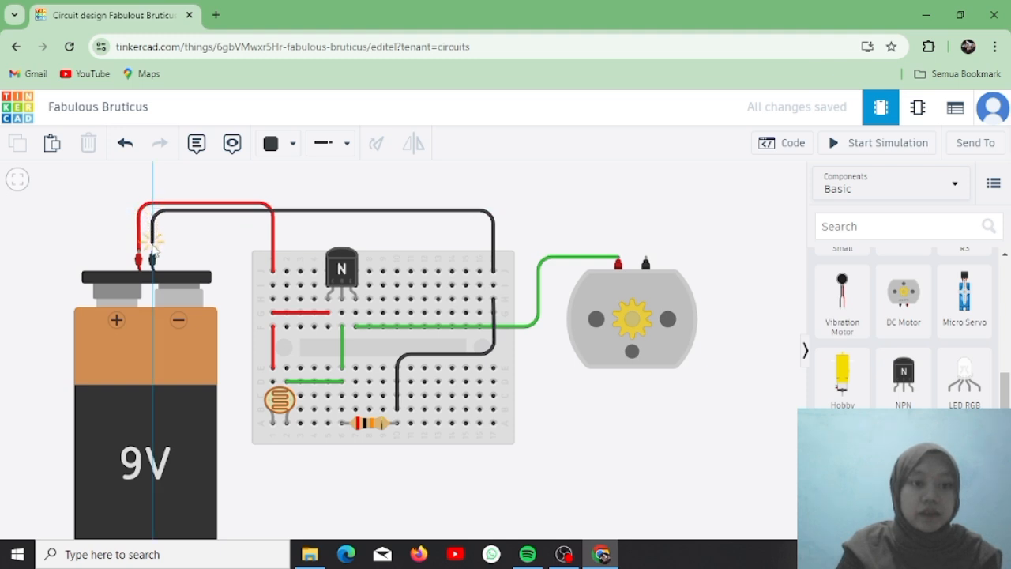
left_click(152, 250)
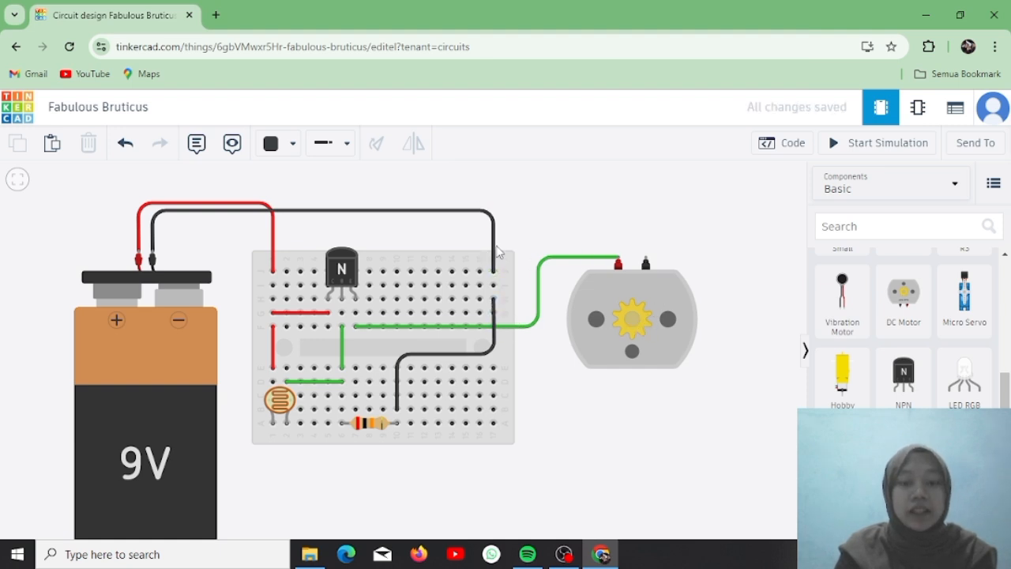
Step: Run a bent black wire from the breadboard's last upper column to the DC motor's black terminal
left_click(495, 288)
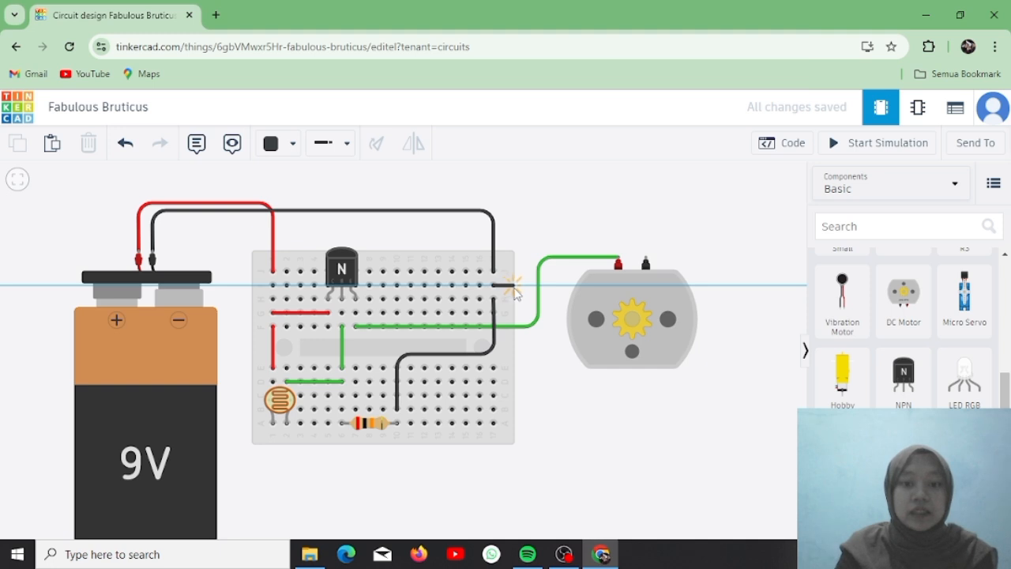
left_click(518, 284)
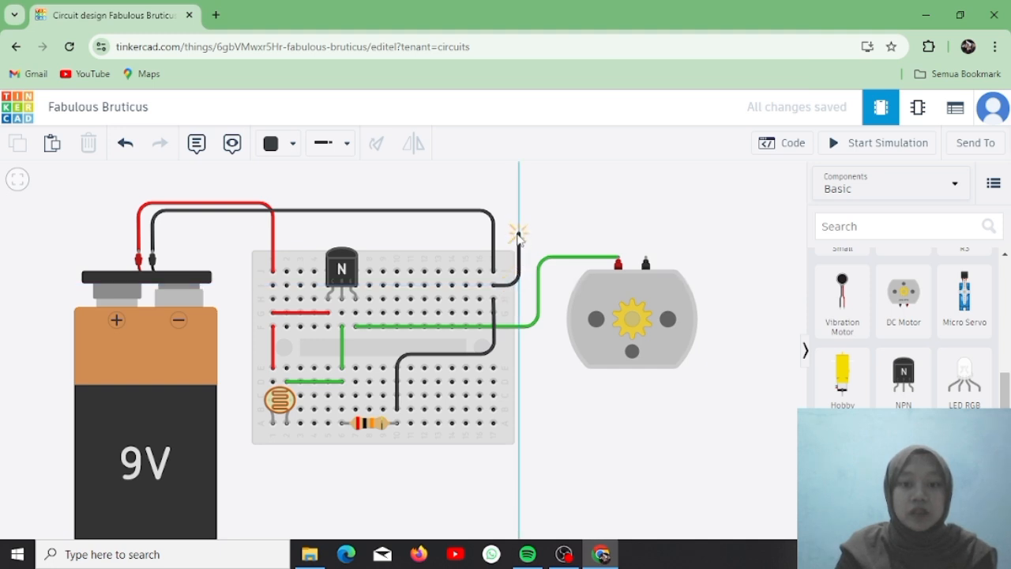
left_click(518, 235)
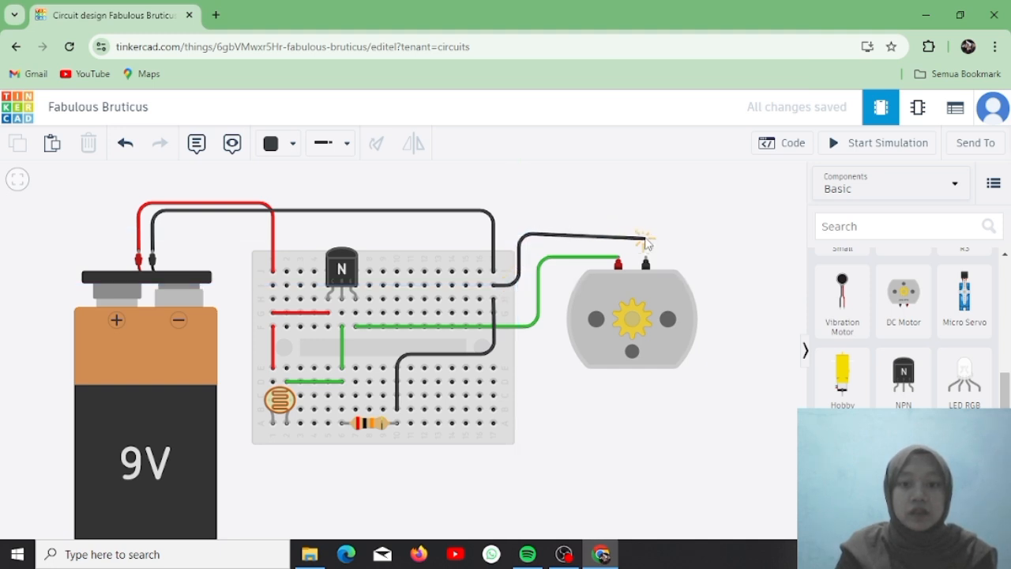
left_click(643, 234)
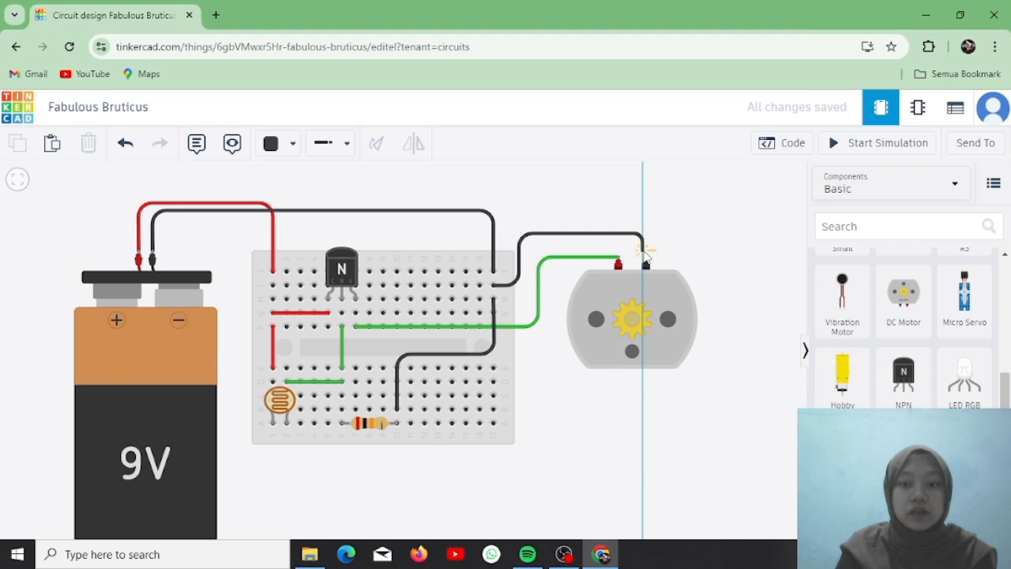
left_click(647, 257)
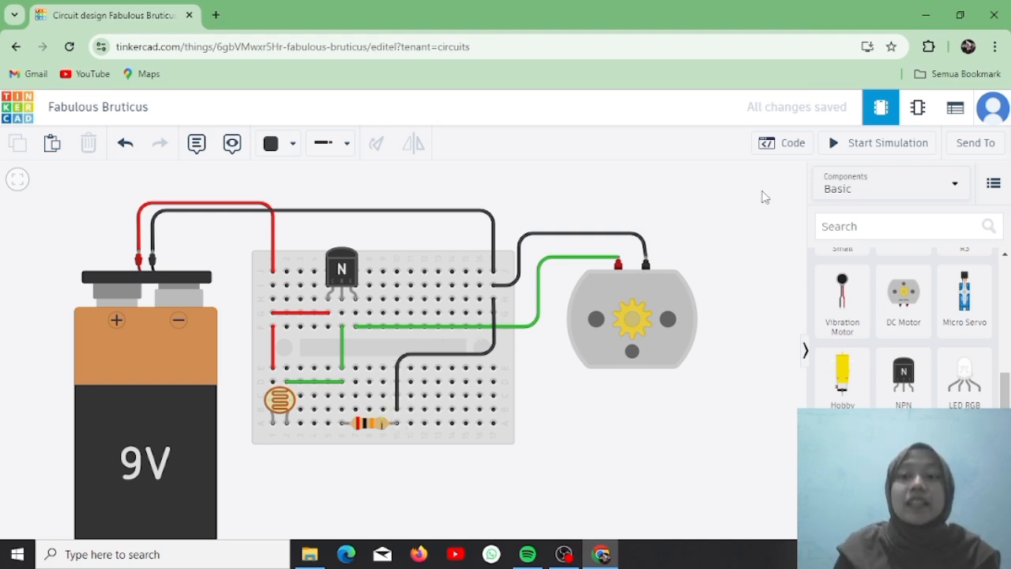
Step: Simulate the circuit, raise the photoresistor's light level to maximum, return it to minimum, and stop the simulation
left_click(860, 154)
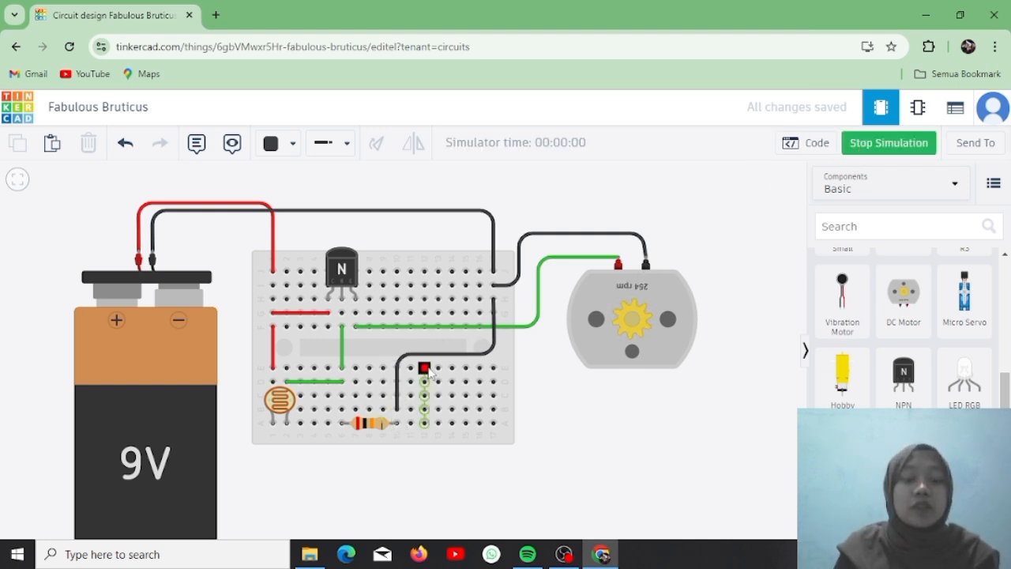
left_click(278, 403)
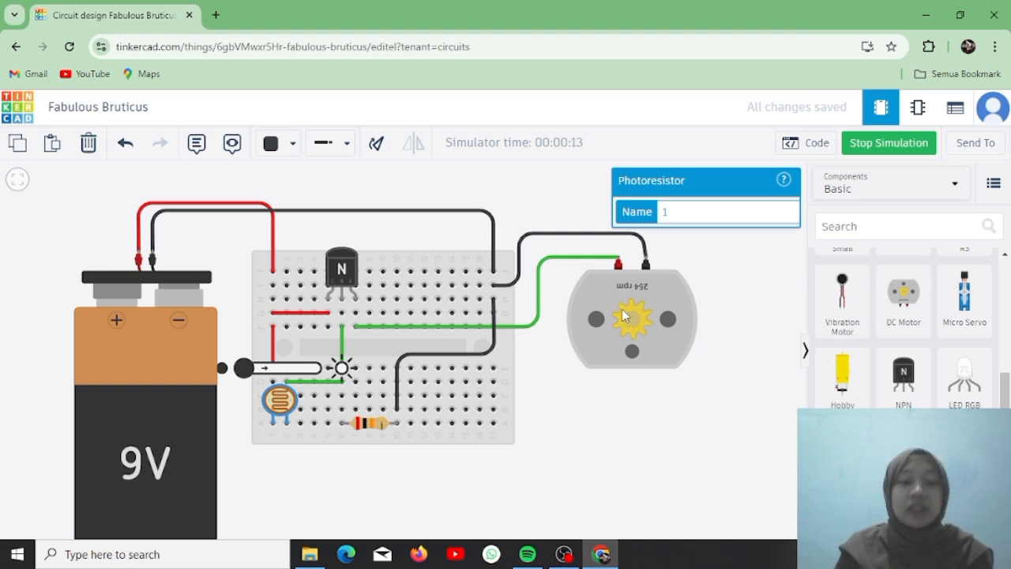
left_click_drag(246, 370, 336, 382)
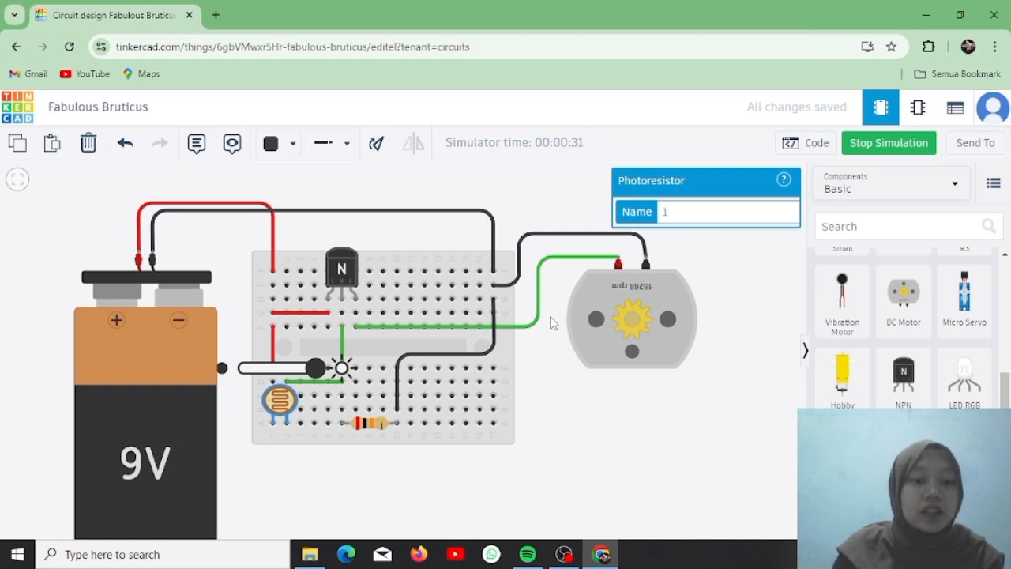
left_click(309, 377)
left_click_drag(309, 377, 244, 370)
left_click(877, 149)
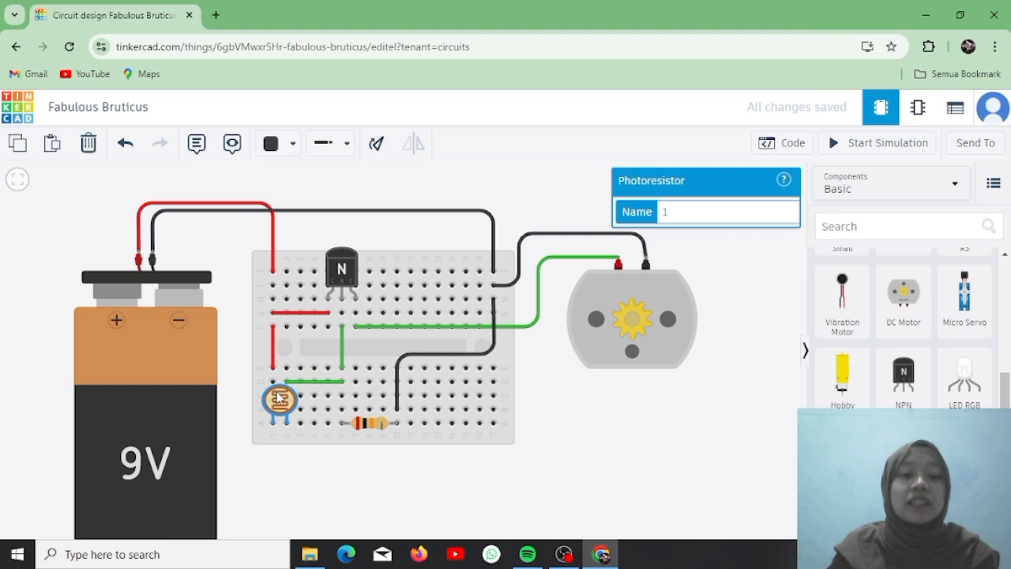
Step: Restart the simulation and vary the photoresistor's light level between minimum and maximum, ending at maximum, to check the motor's speed
left_click(342, 300)
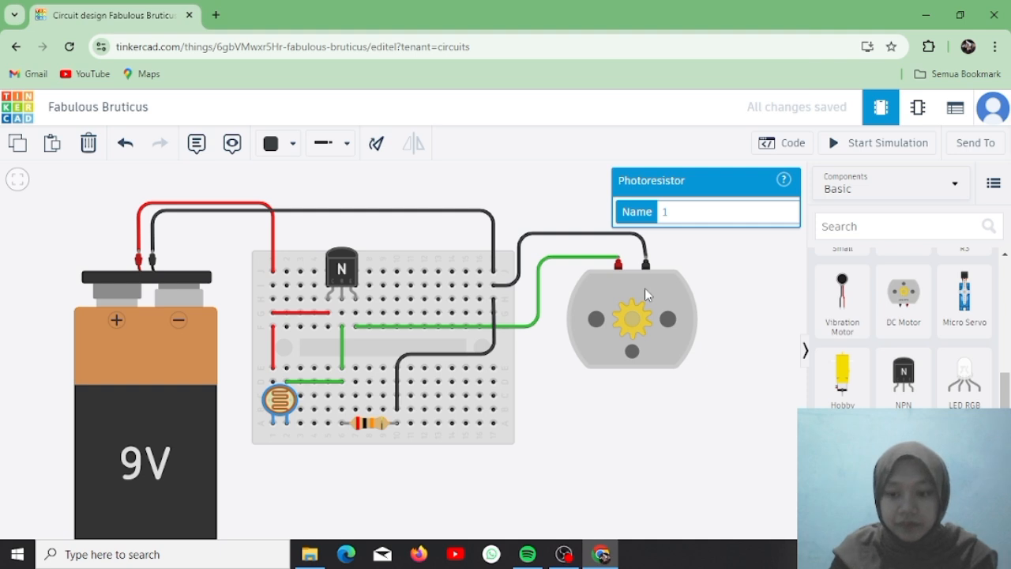
left_click(865, 147)
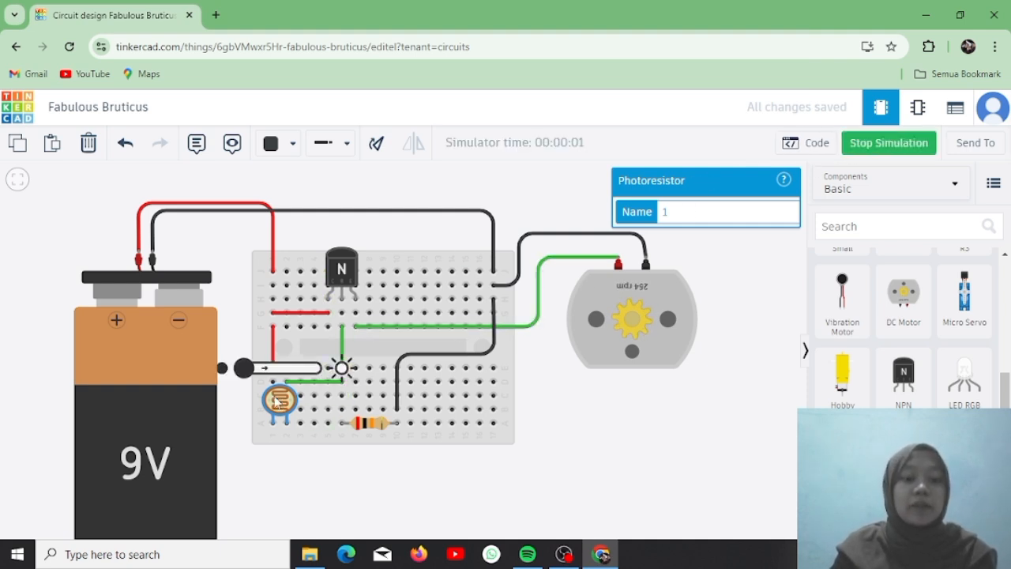
left_click_drag(244, 367, 322, 382)
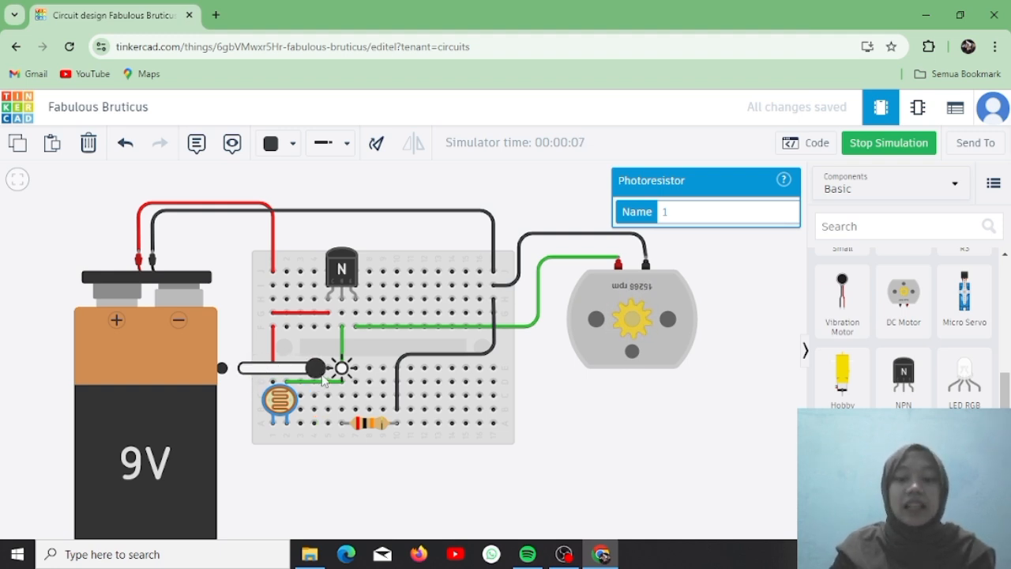
left_click_drag(316, 368, 225, 373)
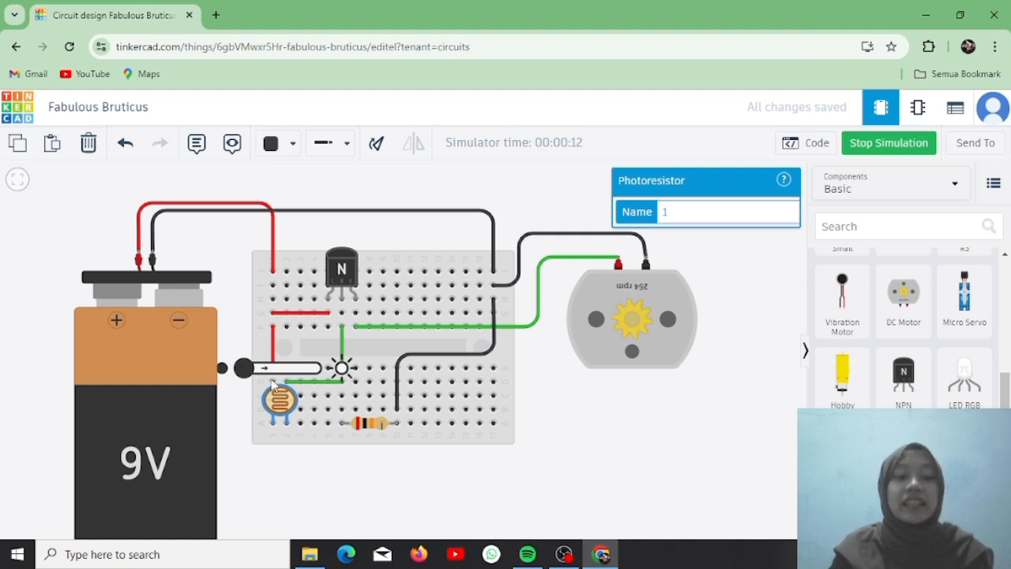
left_click_drag(244, 368, 316, 369)
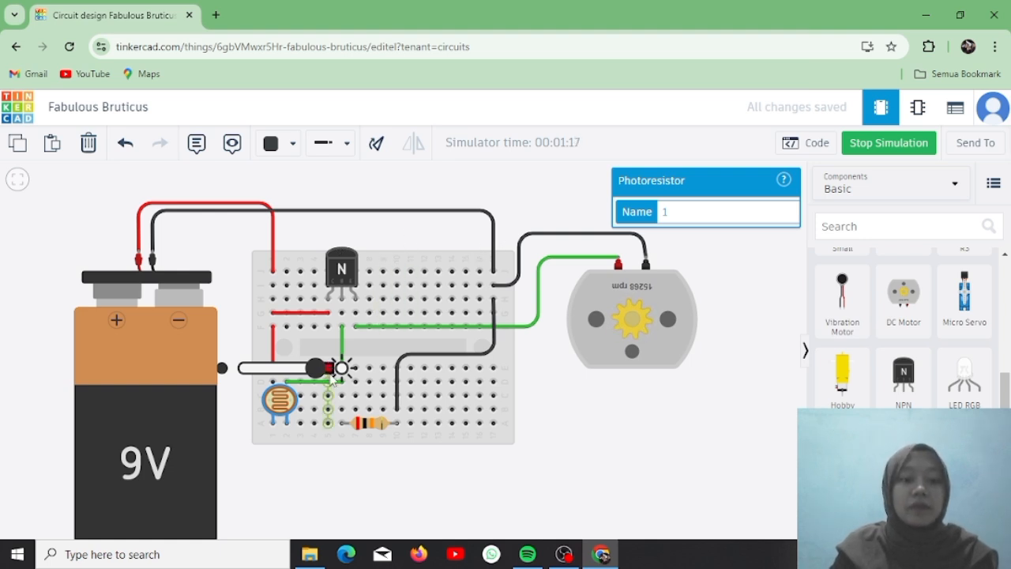
left_click_drag(316, 368, 295, 372)
left_click_drag(294, 378, 322, 379)
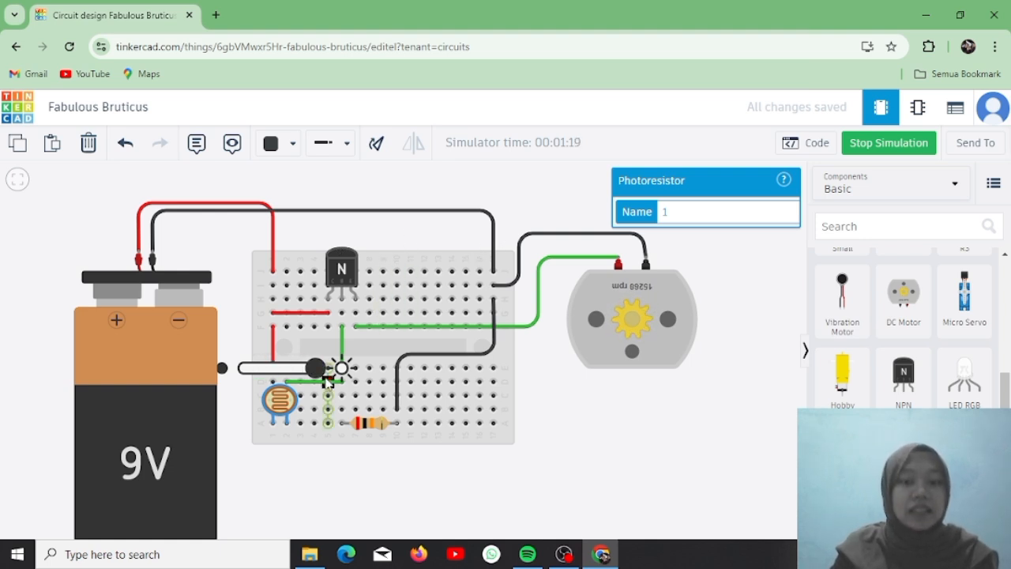